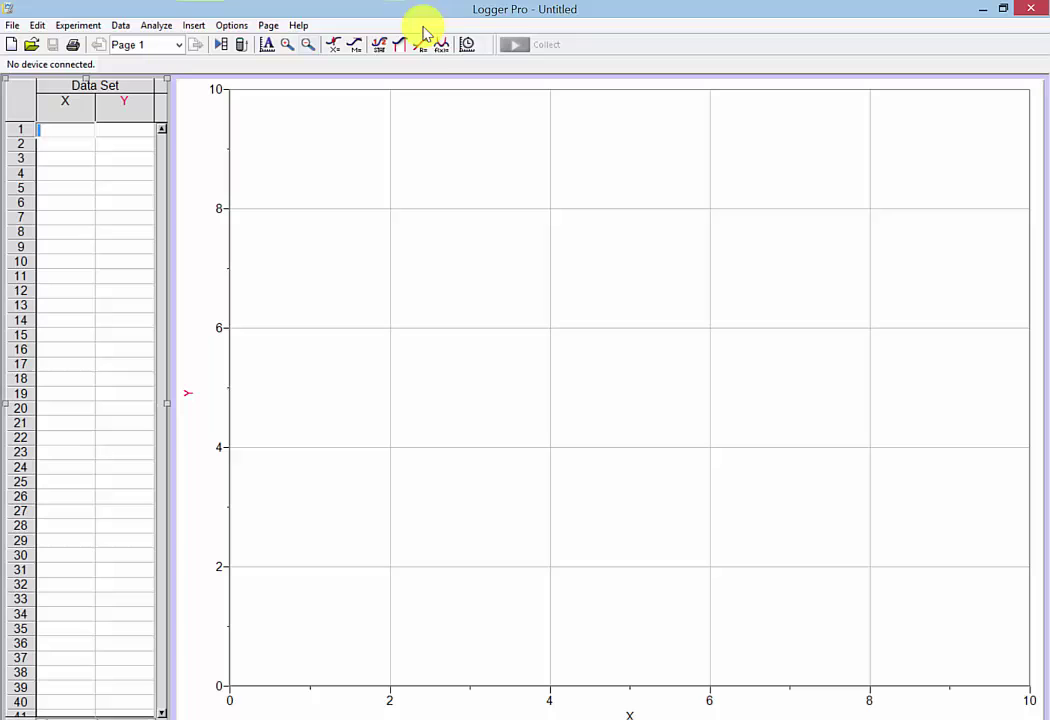
- Insert MVI_2710.MOV from the Data (D:) drive and enlarge it over most of the graph
click(194, 27)
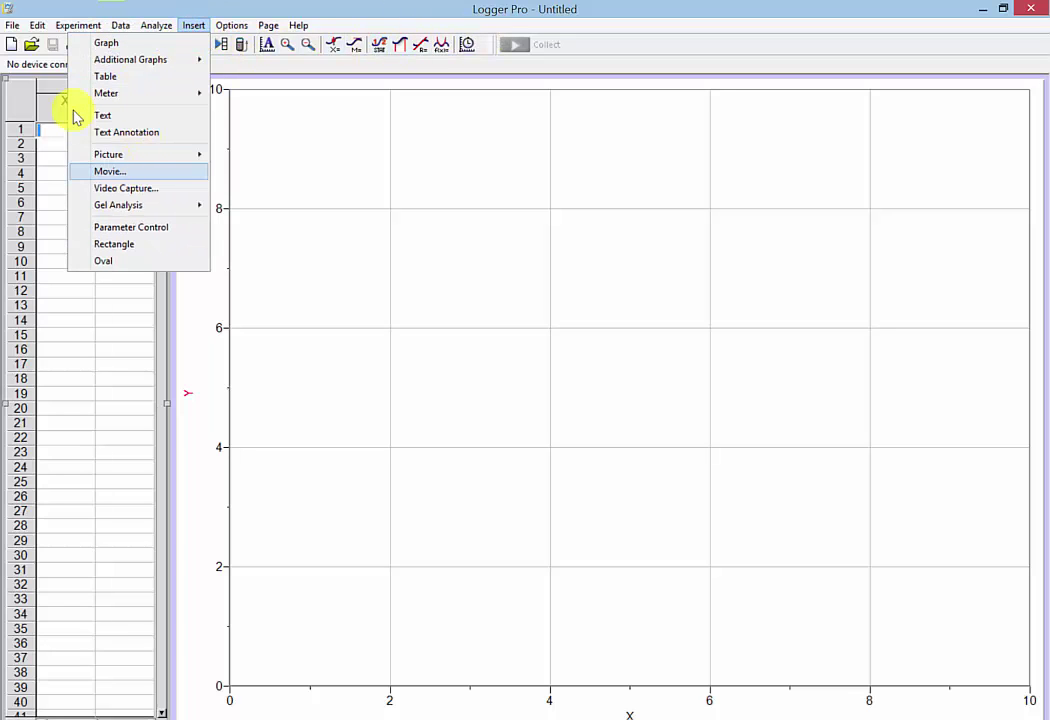
click(160, 171)
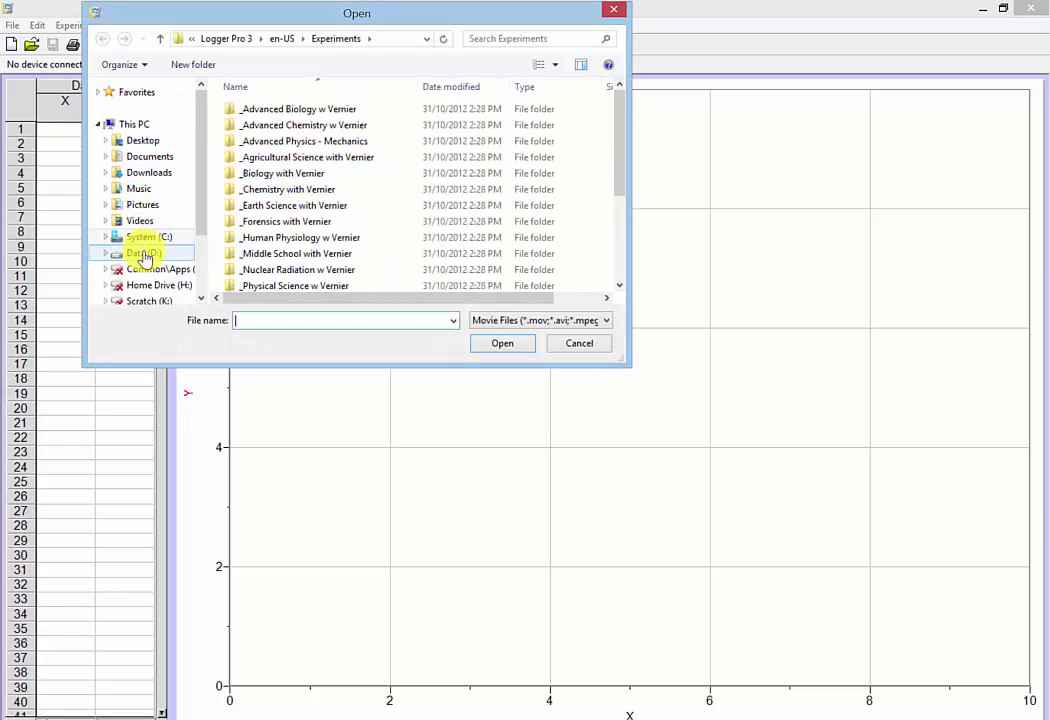
click(143, 253)
double_click(287, 208)
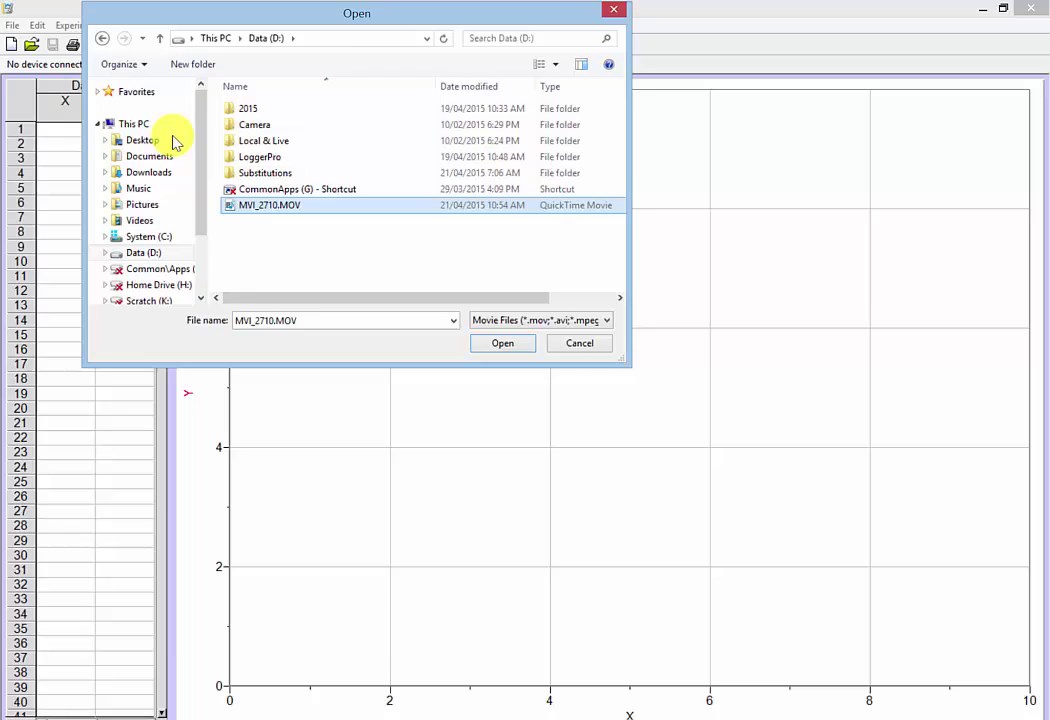
drag(468, 413, 524, 441)
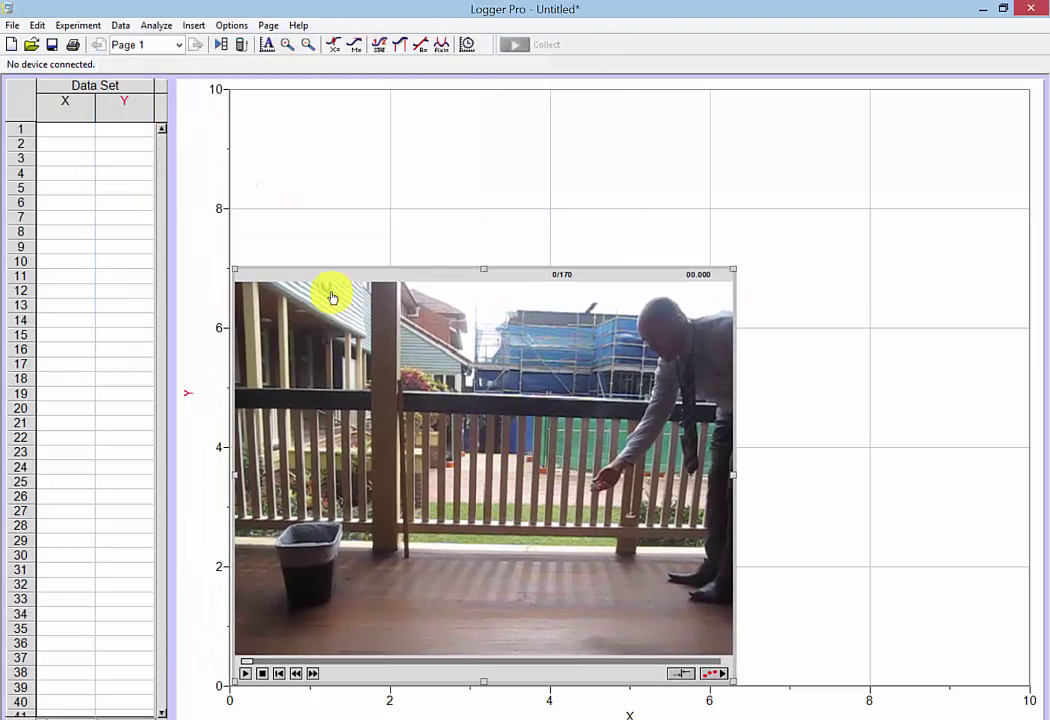
drag(471, 178, 938, 94)
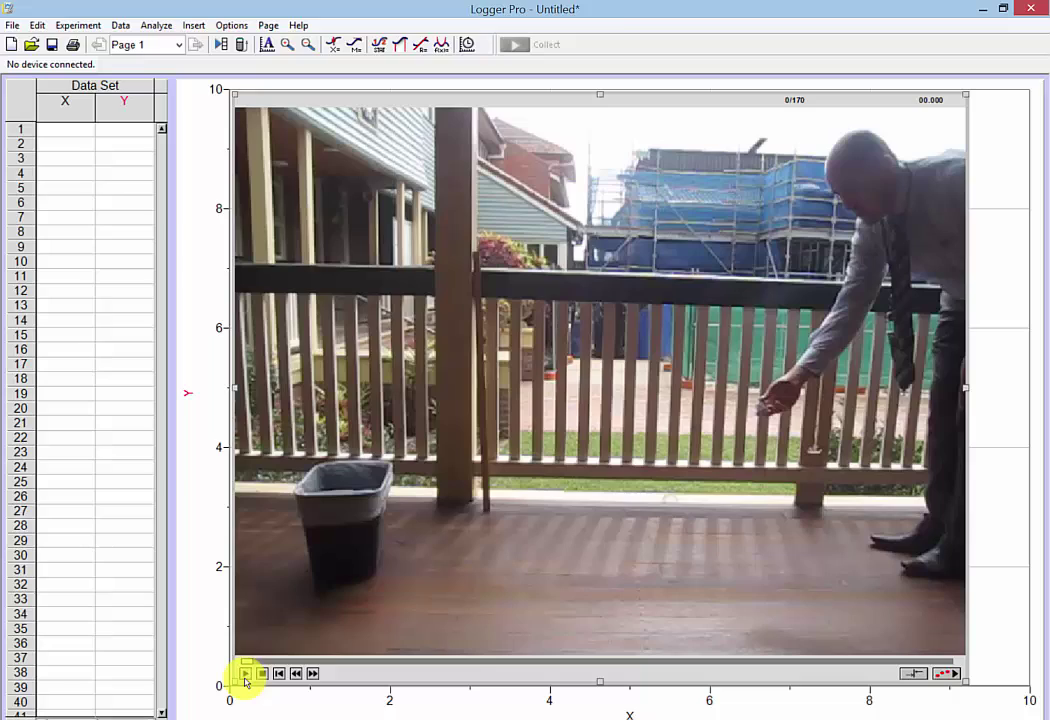
- Play the throw video, stop it, and step back six frames to the release frame (about 108/170)
click(247, 676)
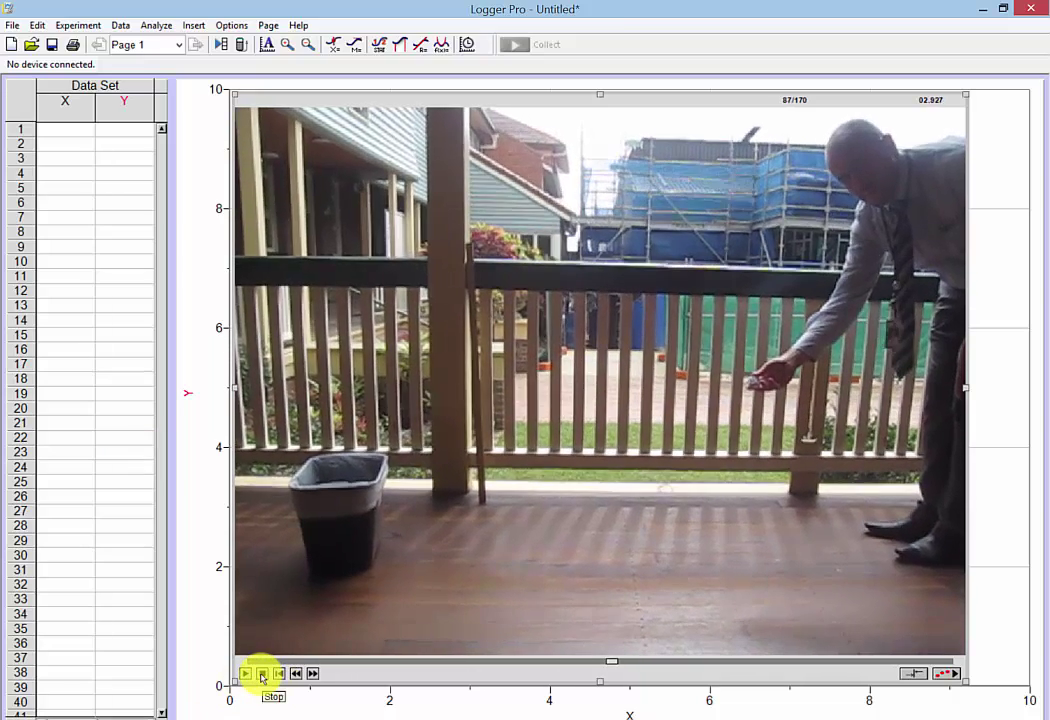
key(space)
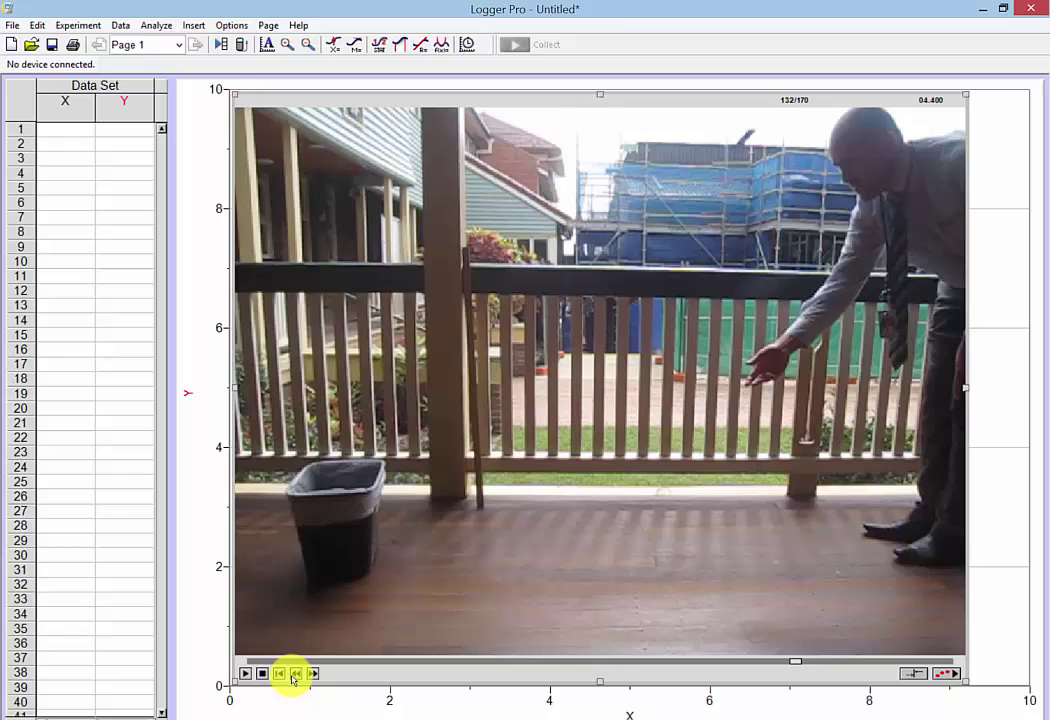
key(Left)
key(Left)
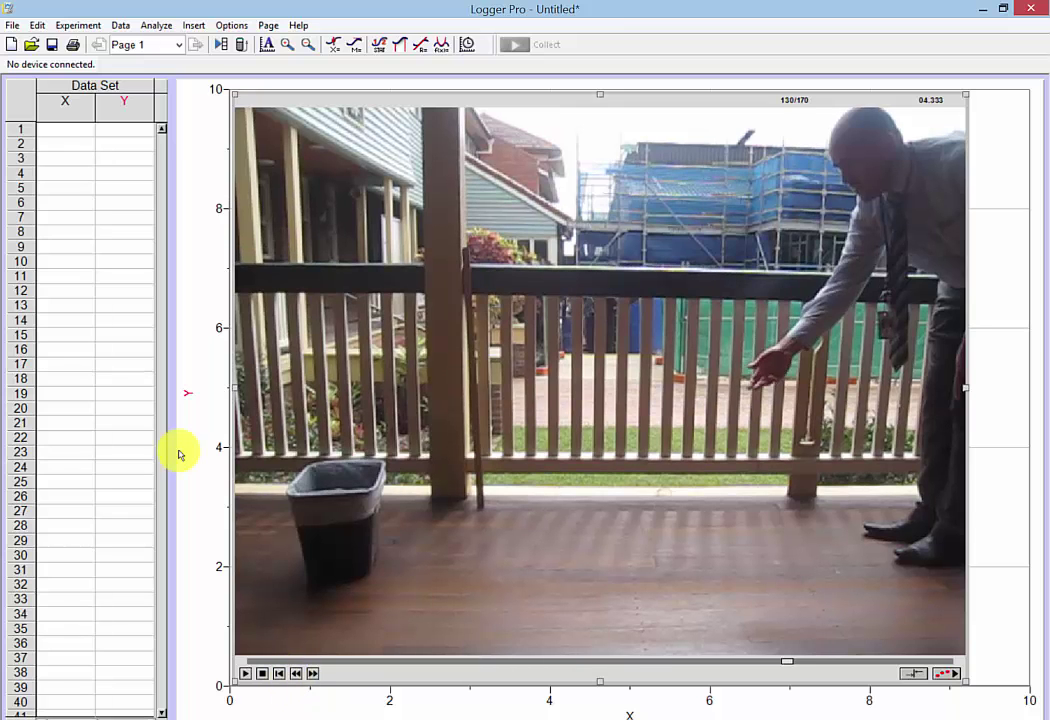
key(Left)
key(Left)
key(Left)
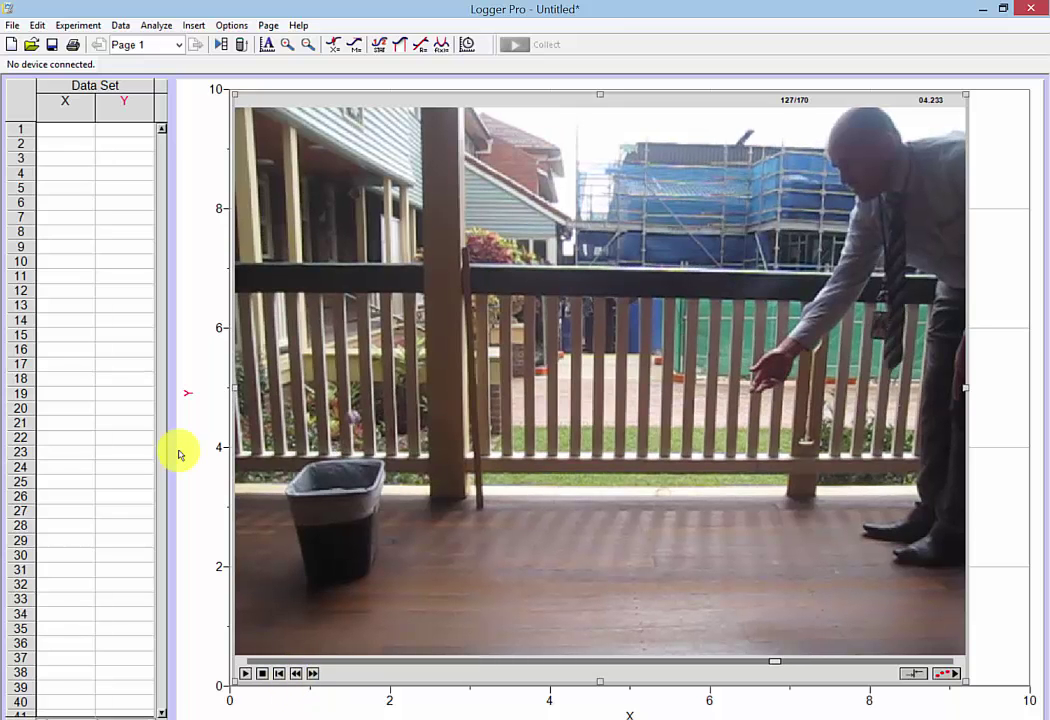
key(Left)
key(Left)
key(Left)
key(Left)
key(Left)
key(Left)
key(Left)
key(Left)
key(Left)
key(Left)
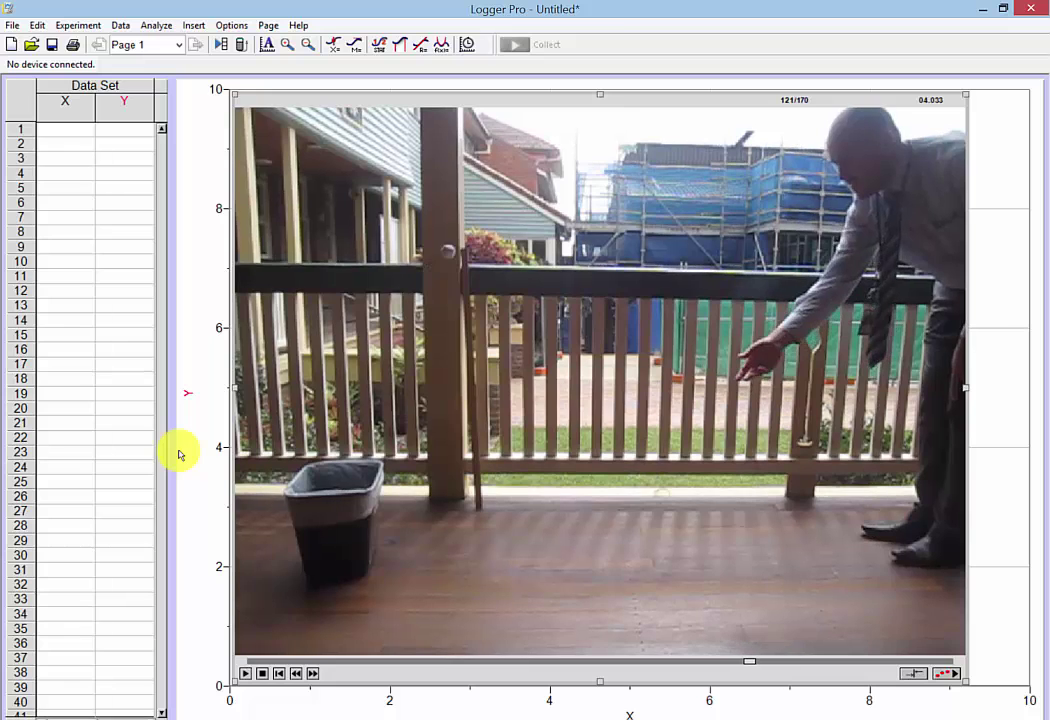
key(Left)
key(Left)
key(Left)
key(Left)
key(Left)
key(Left)
key(Left)
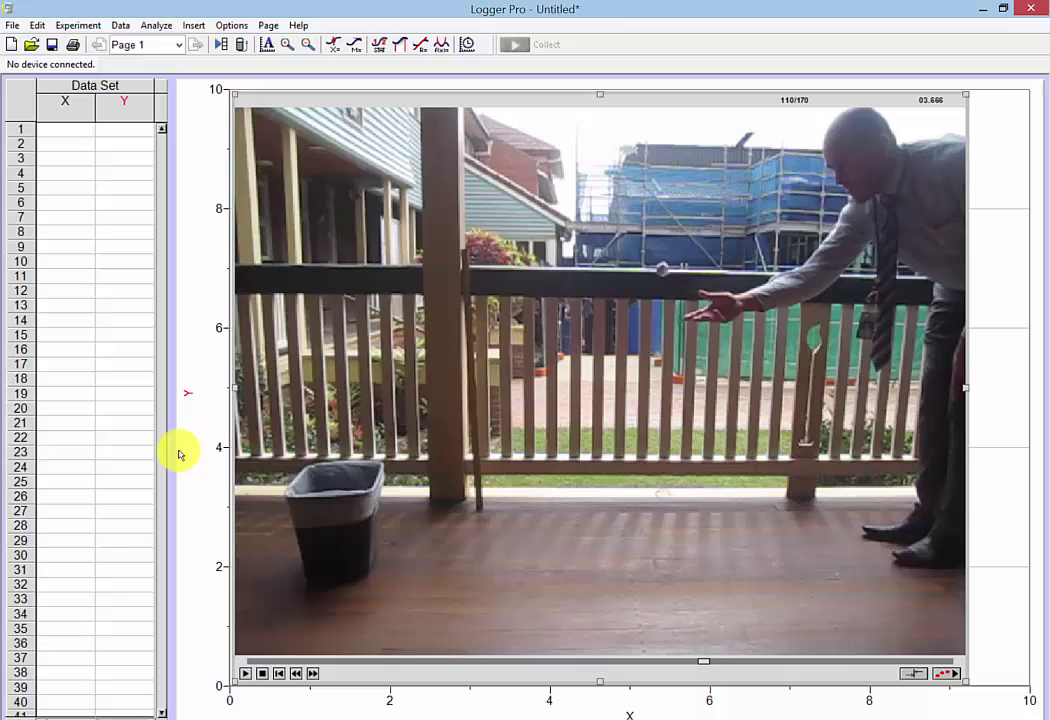
key(Left)
key(Left)
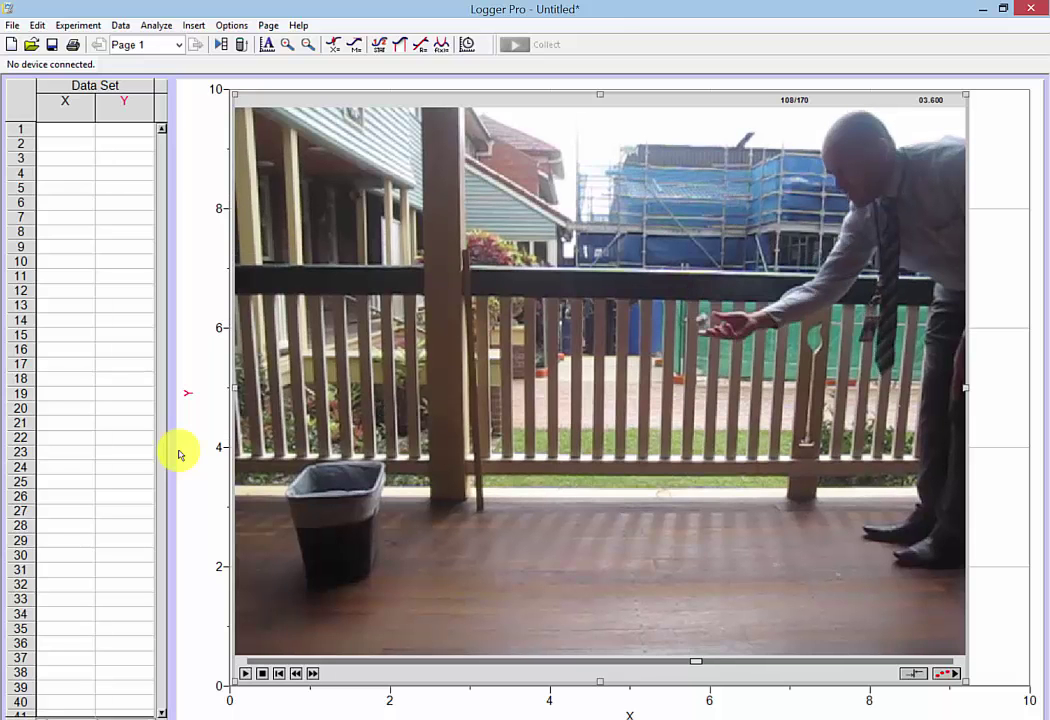
key(Left)
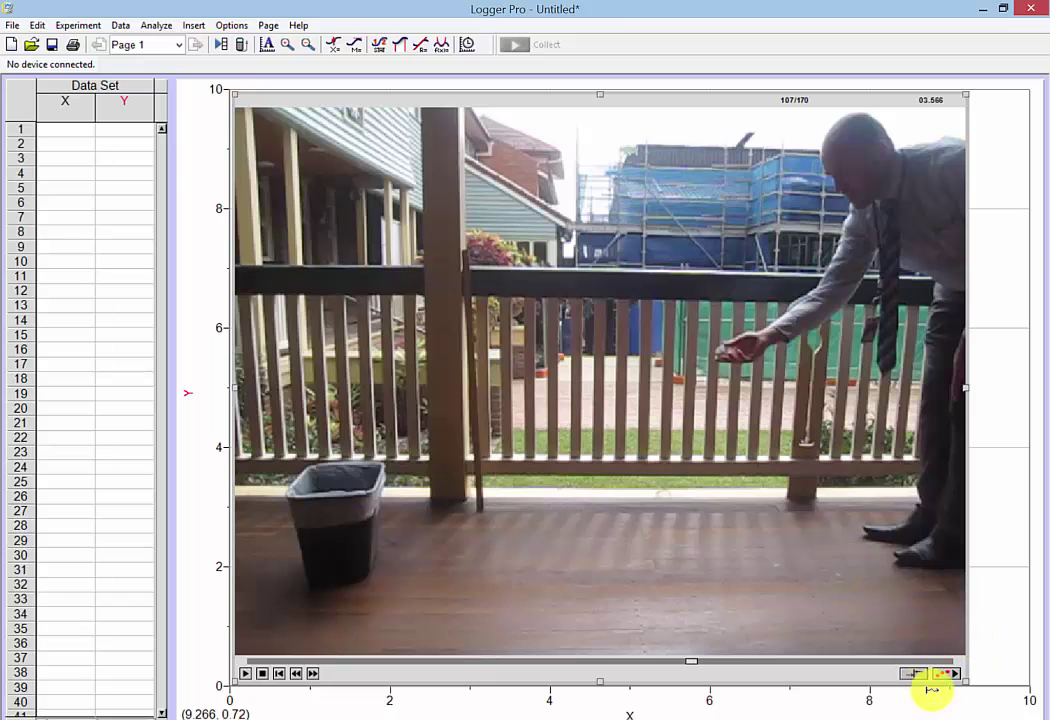
- Enable video analysis, scale the upright stick as 1 m, and put the origin on the ball
click(945, 674)
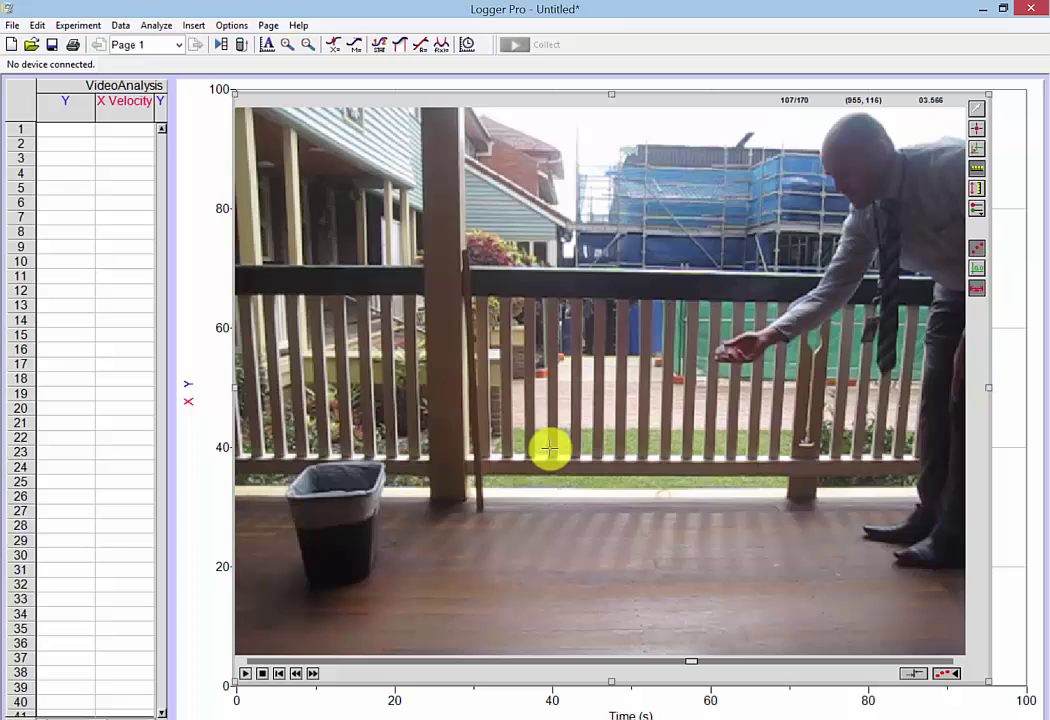
drag(481, 512, 466, 248)
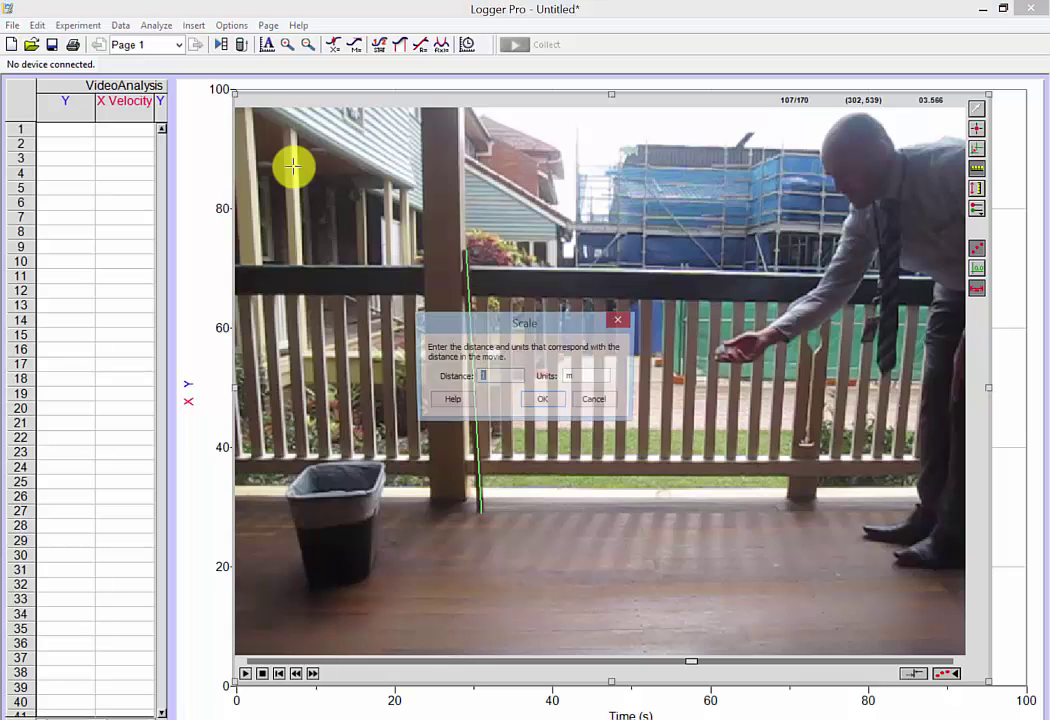
key(Return)
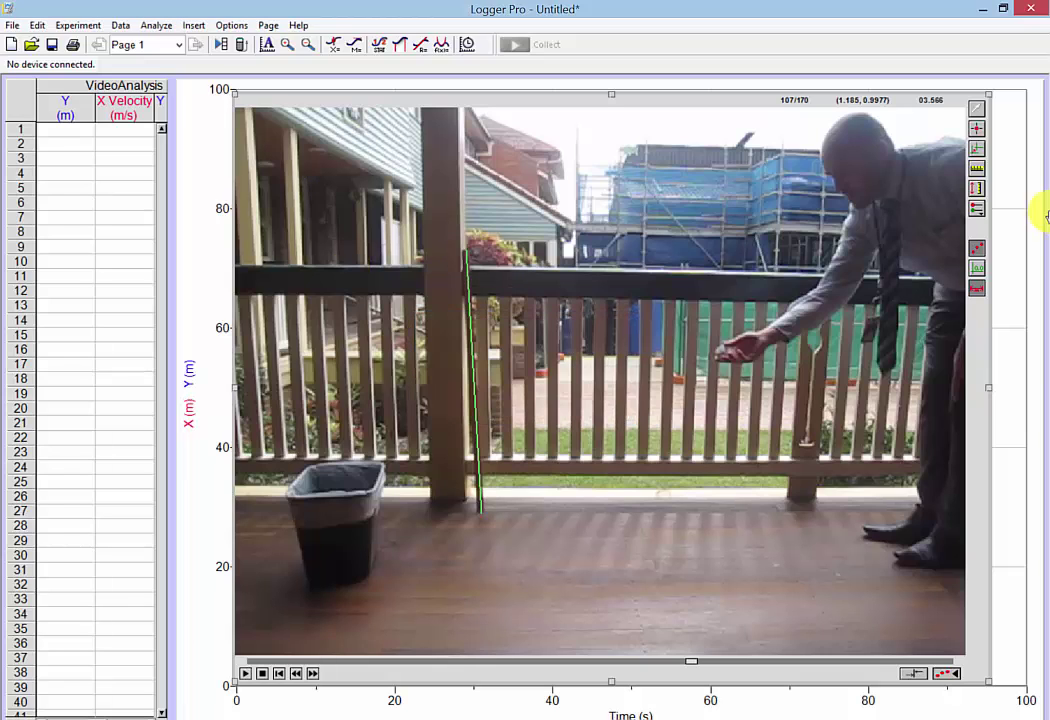
click(978, 149)
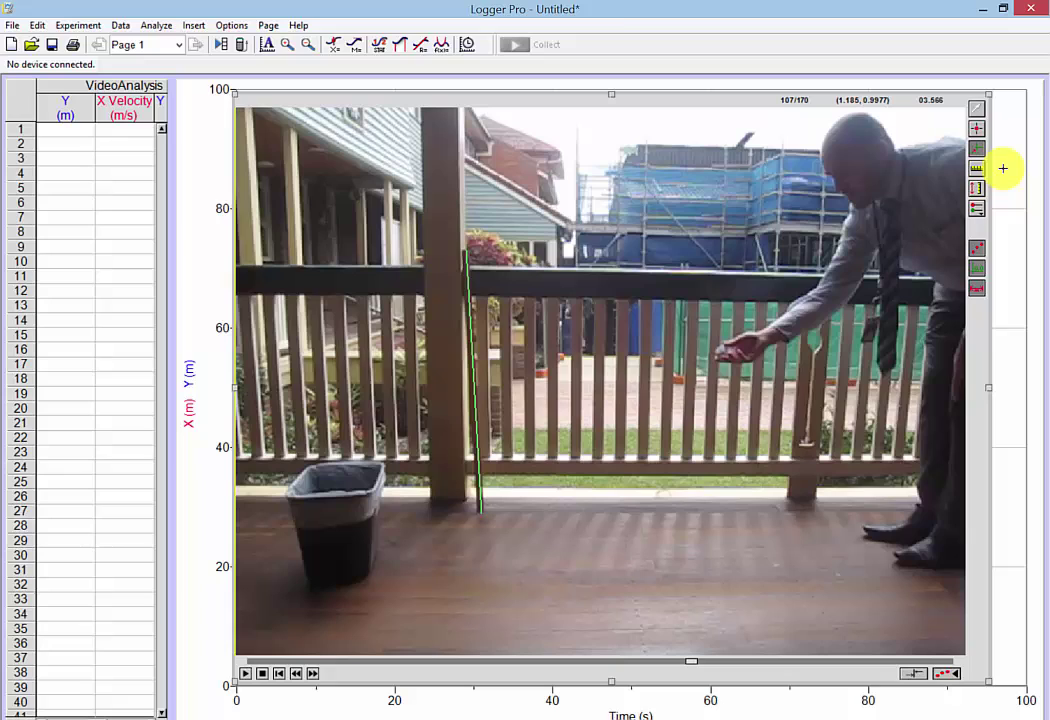
click(722, 351)
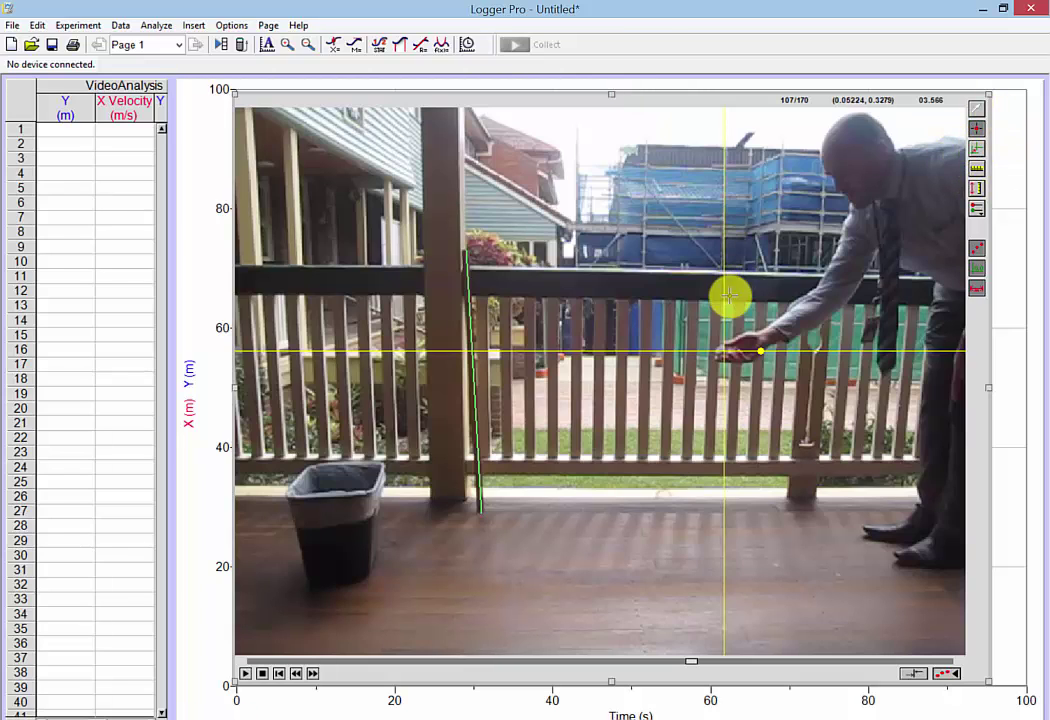
- Mark the ball's centre in 23 successive frames, from release over the arc down to the bin
click(722, 348)
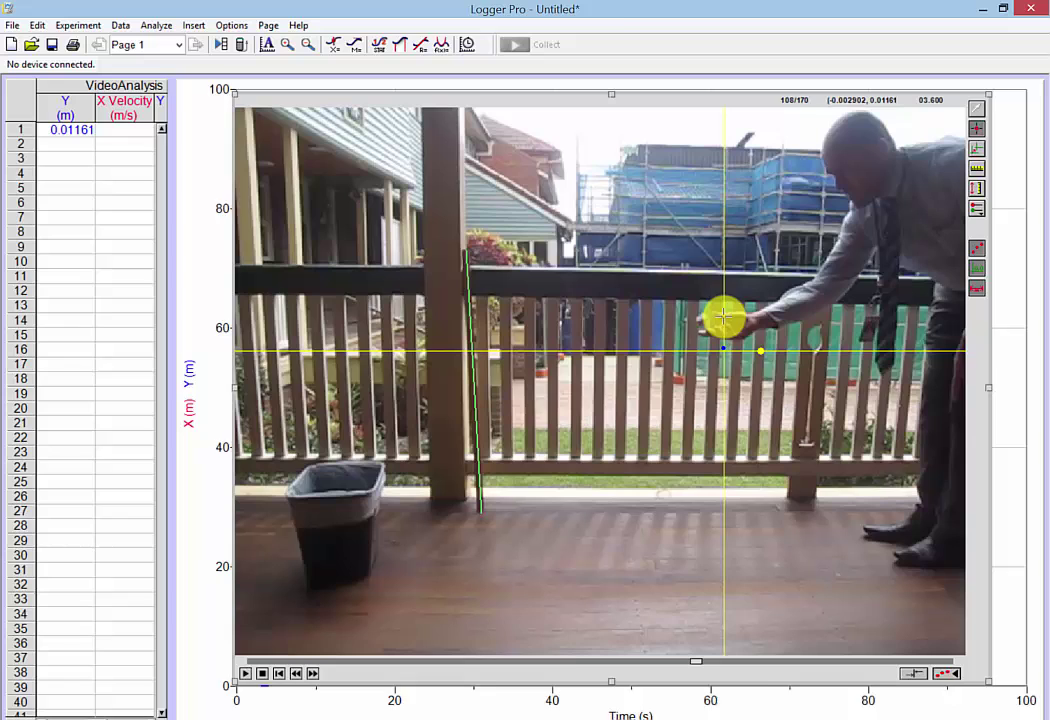
click(702, 319)
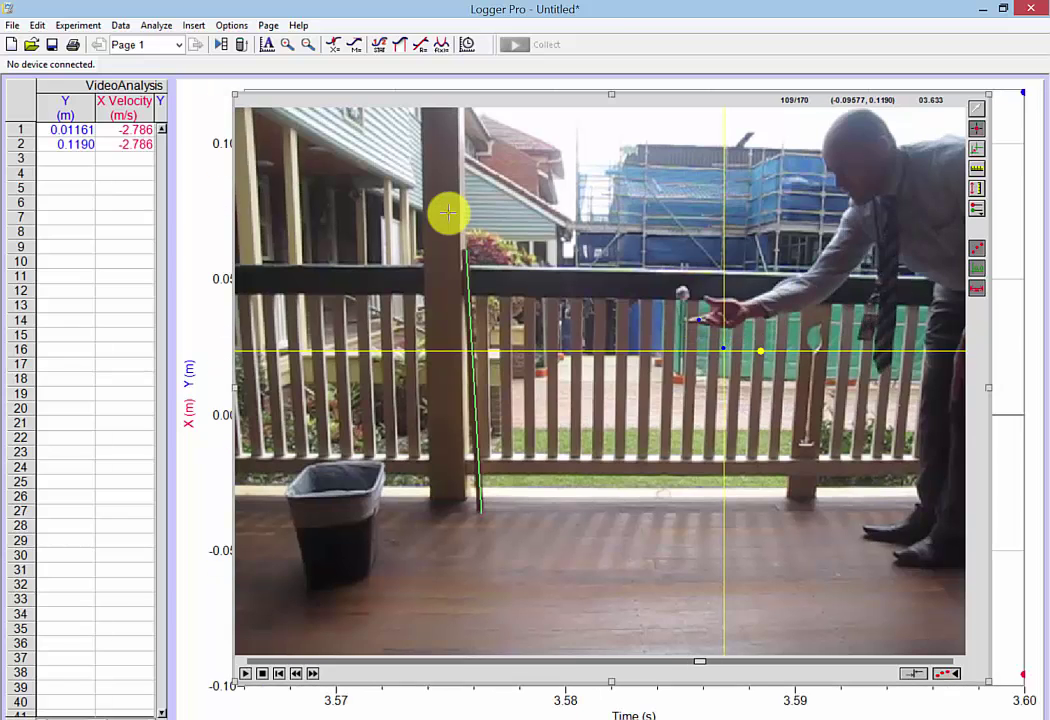
click(680, 292)
click(664, 268)
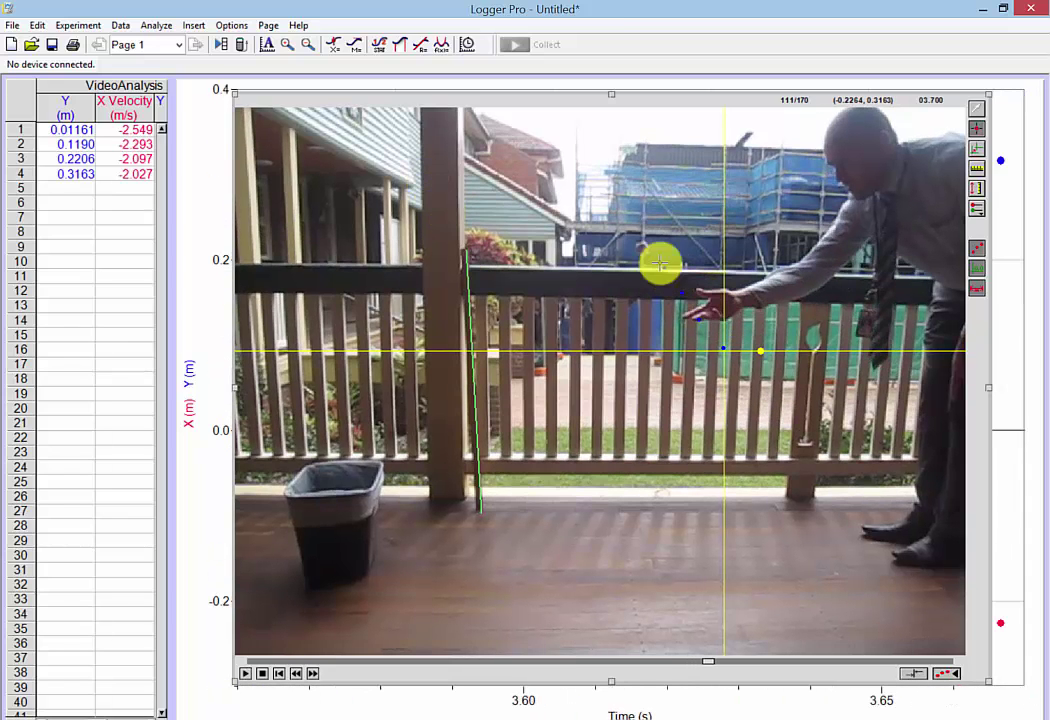
click(641, 248)
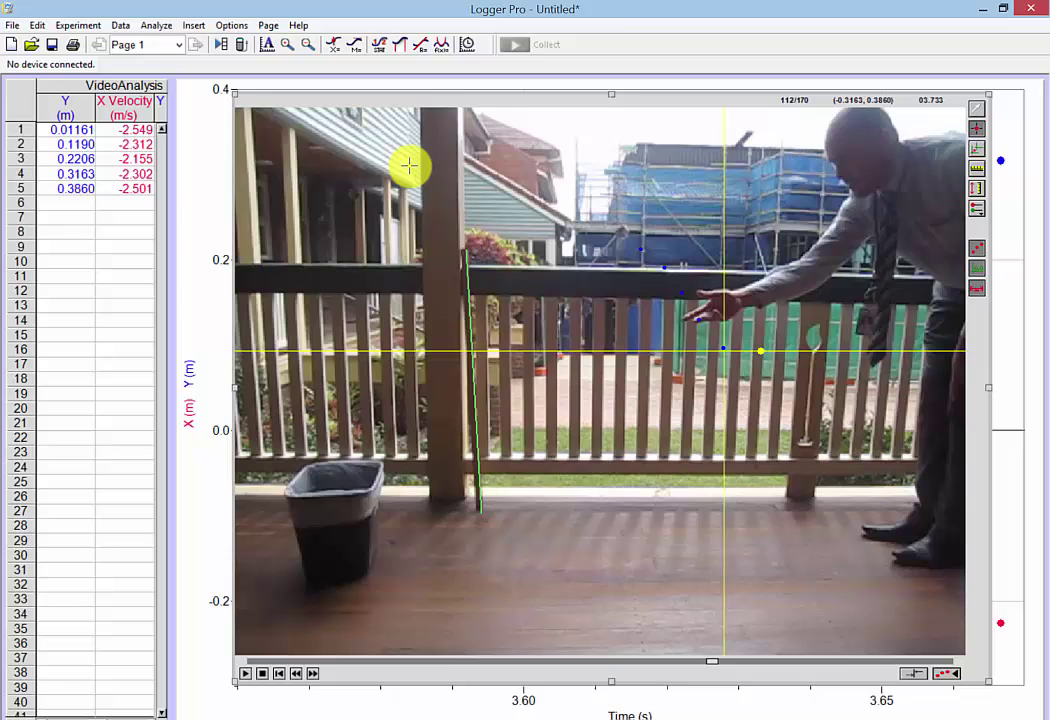
click(624, 233)
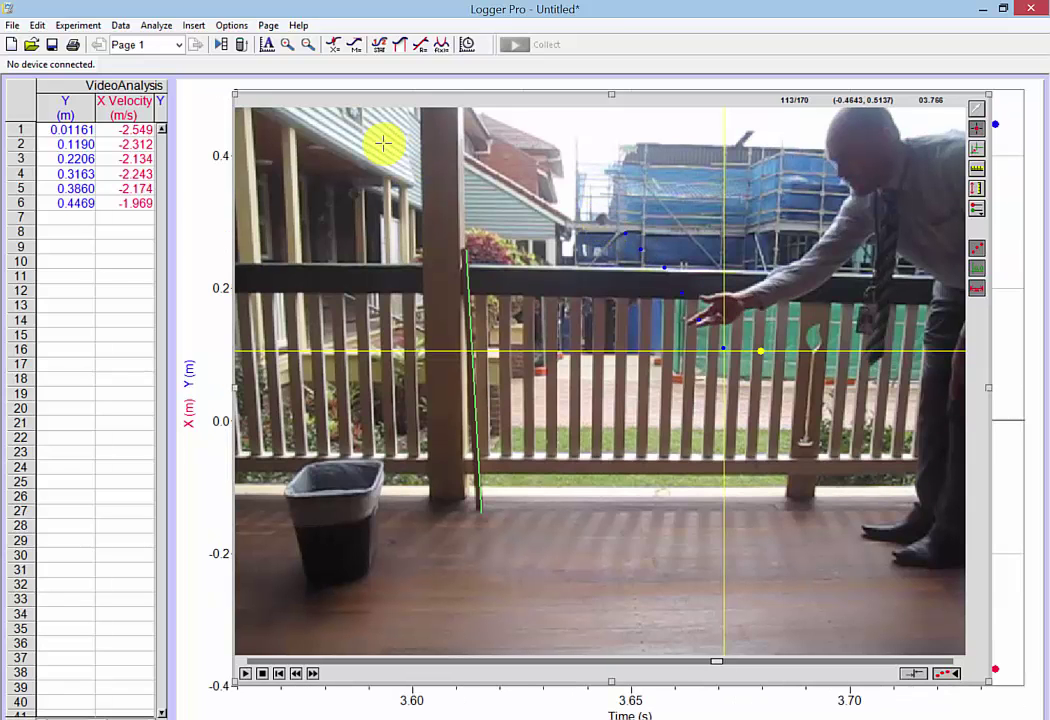
click(588, 215)
click(557, 214)
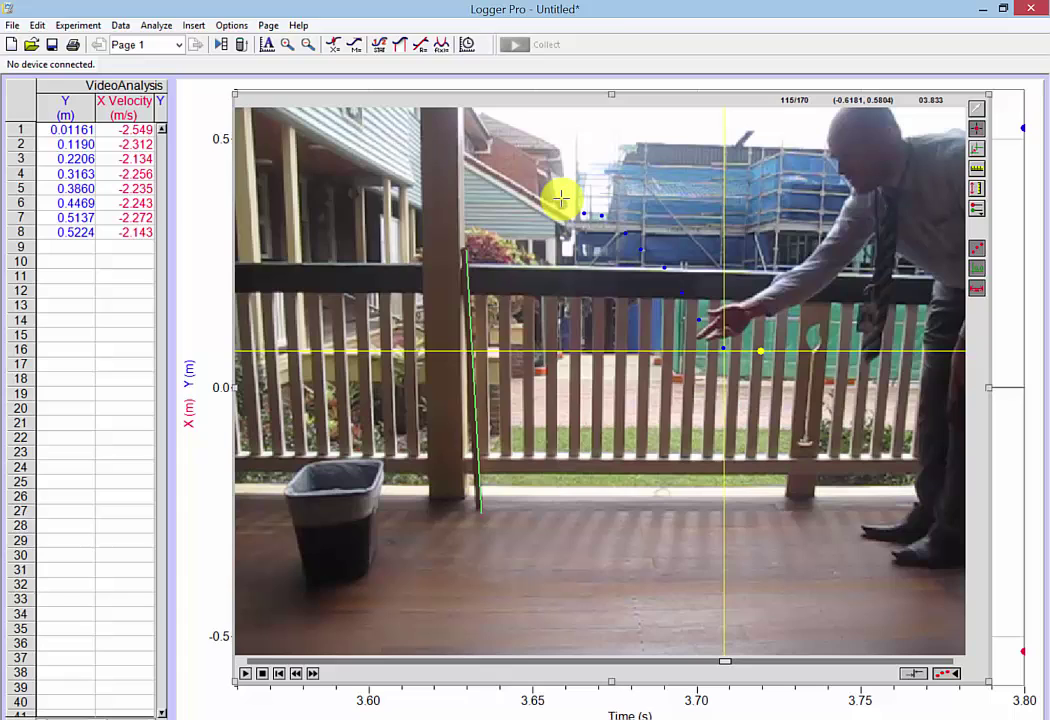
click(561, 203)
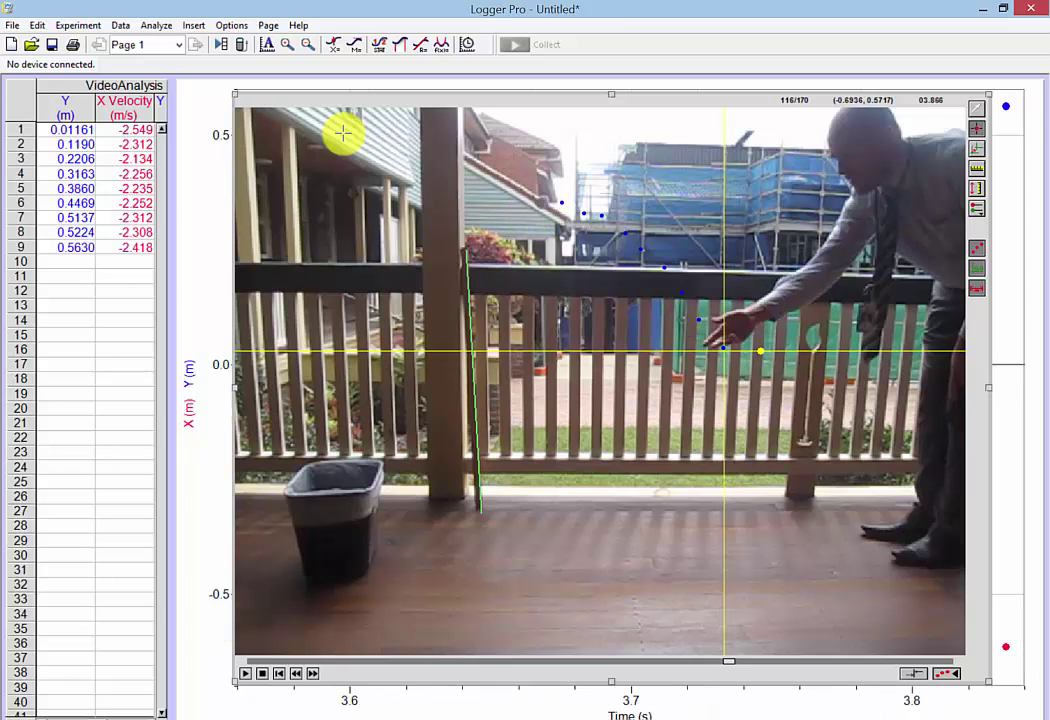
click(541, 201)
click(524, 203)
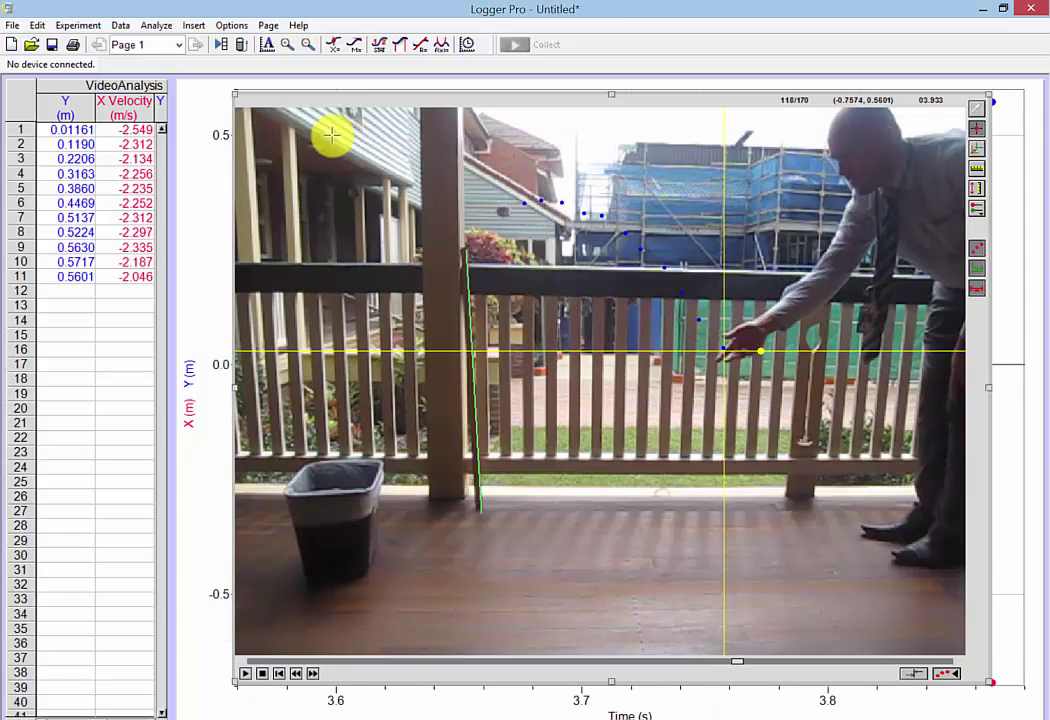
click(498, 211)
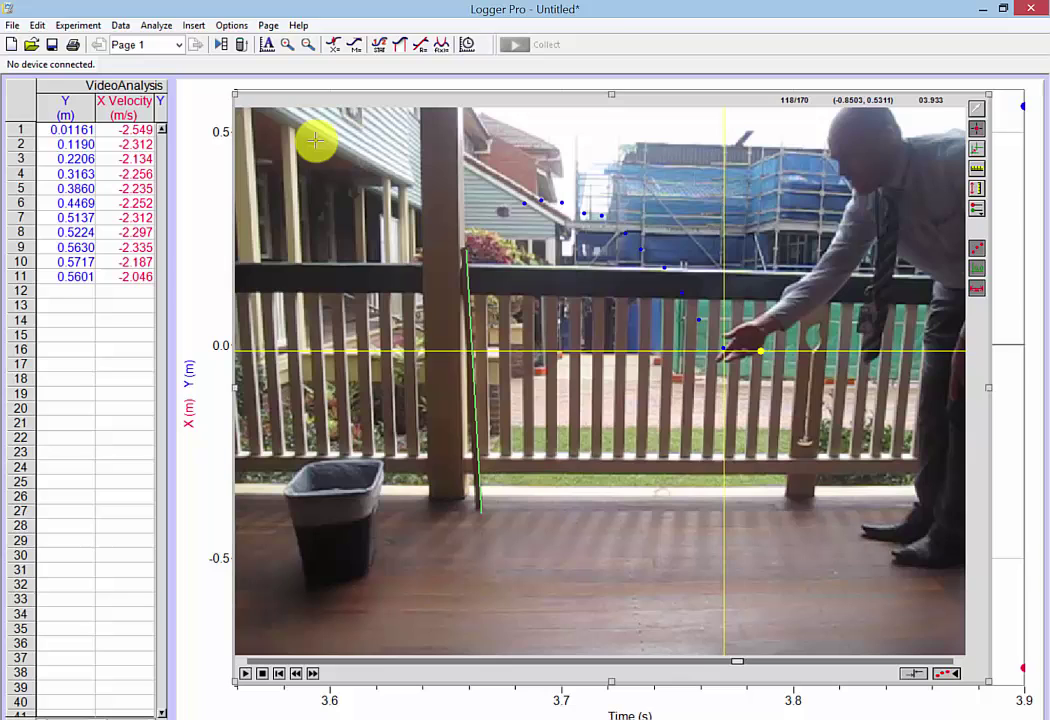
click(485, 221)
click(466, 239)
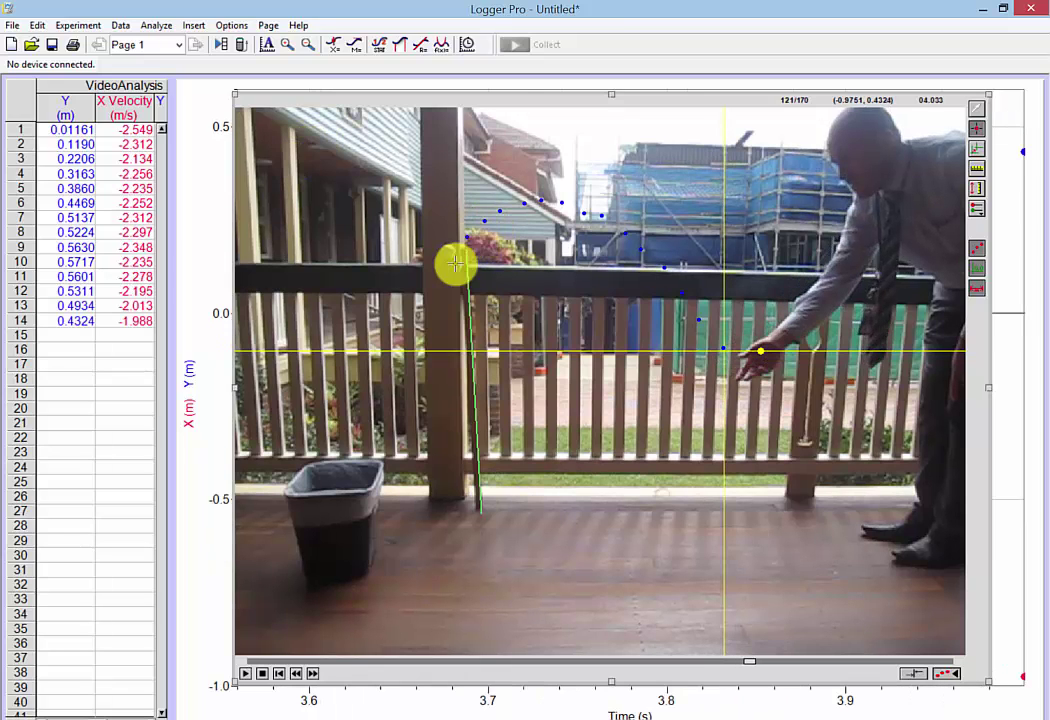
click(446, 255)
click(416, 291)
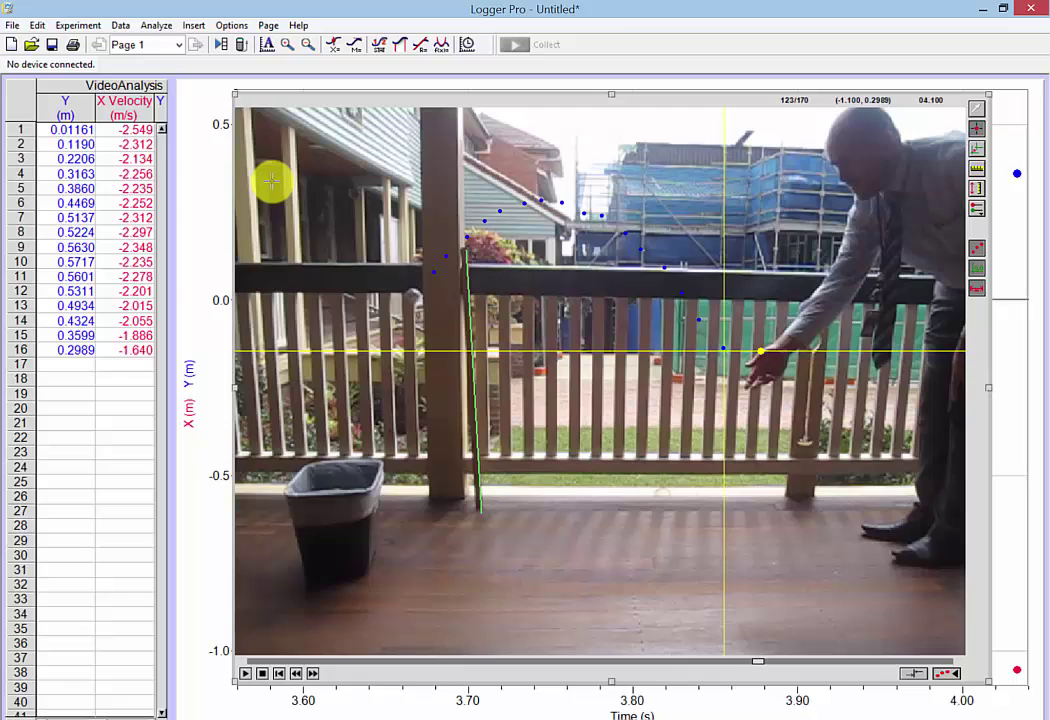
click(417, 319)
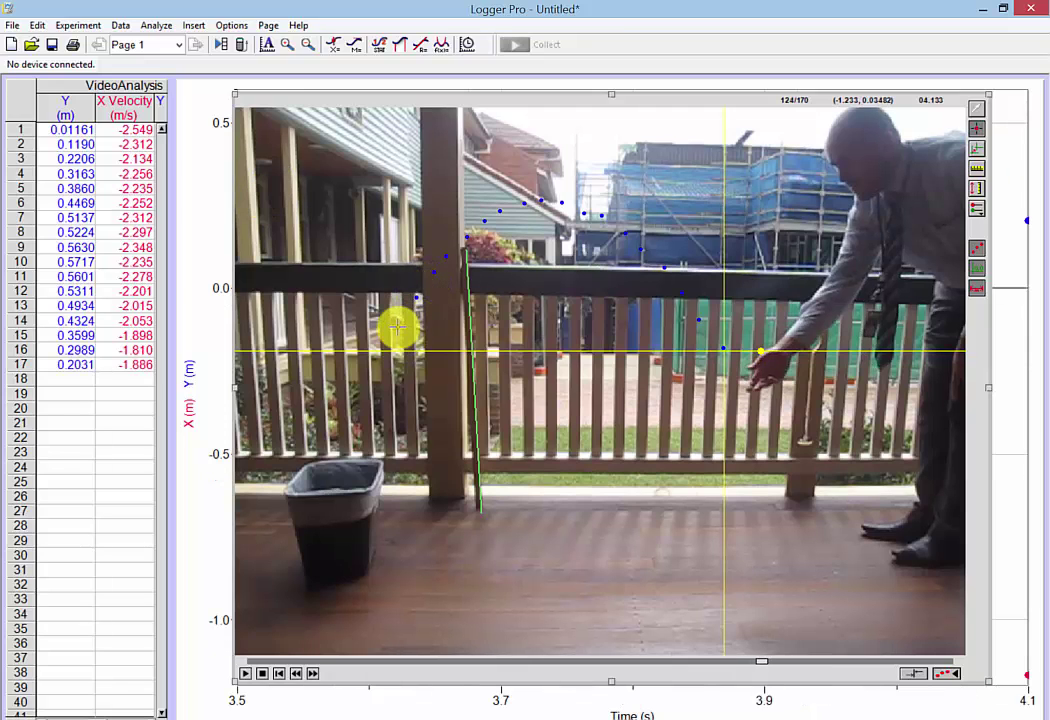
click(397, 325)
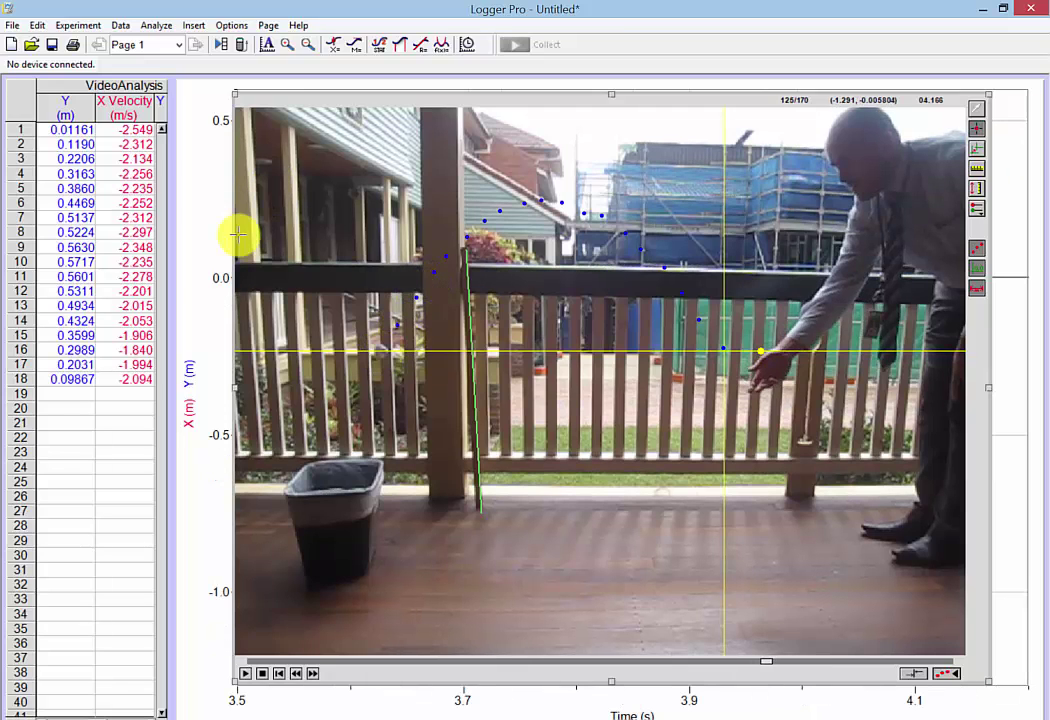
click(384, 378)
click(368, 382)
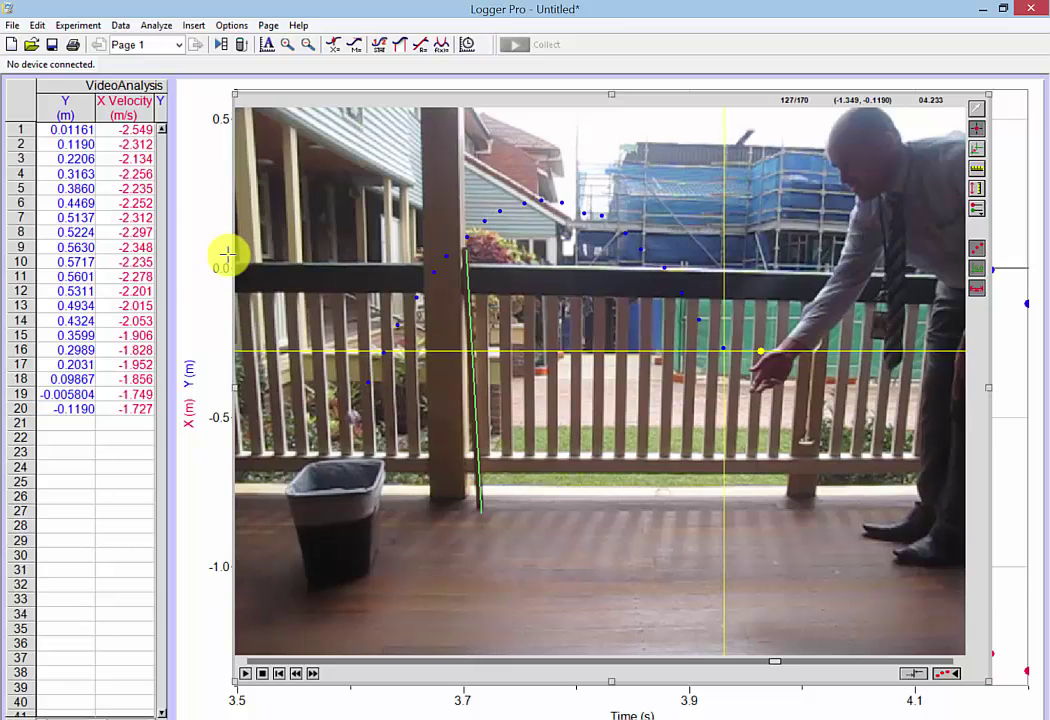
click(351, 421)
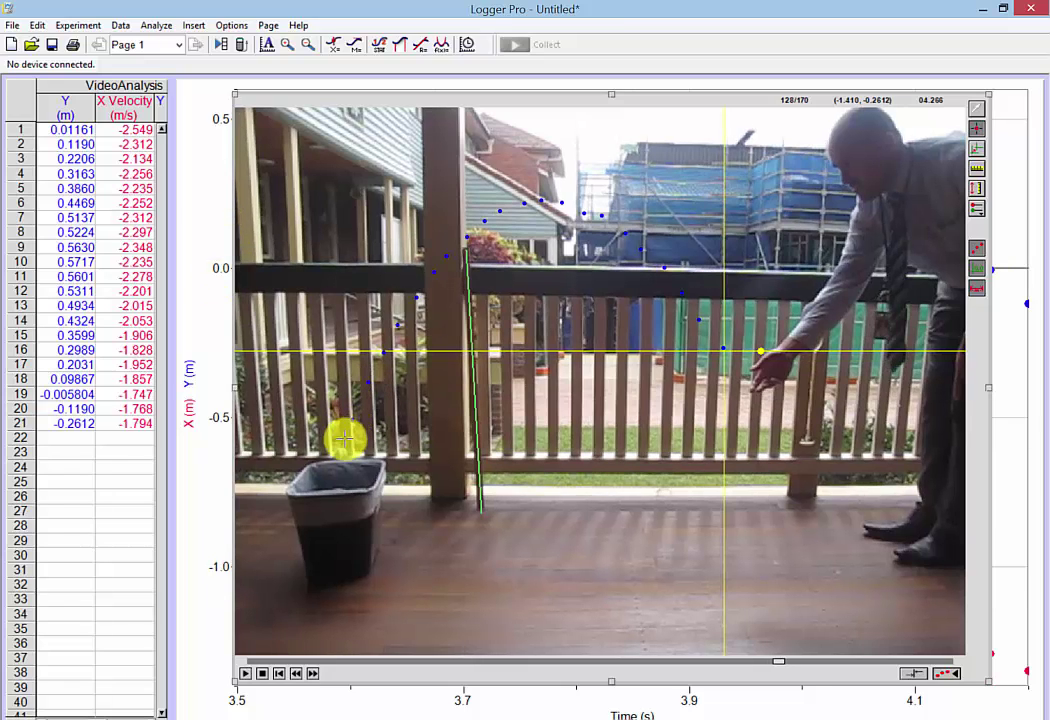
click(340, 454)
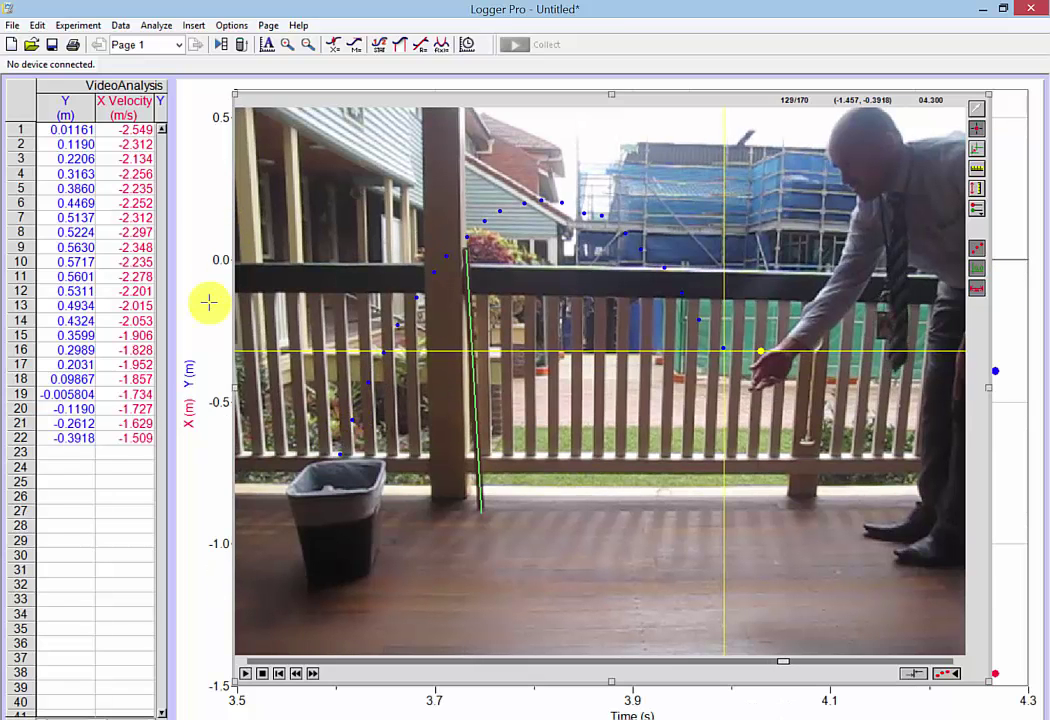
click(328, 488)
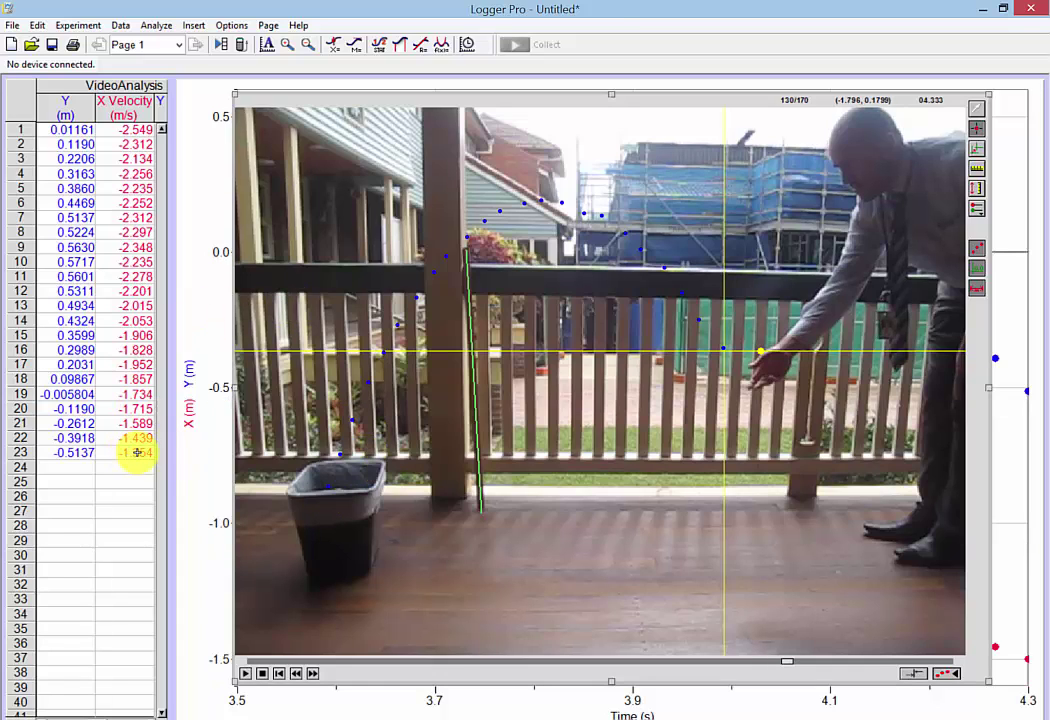
- Widen the data table to reveal the X and Y position columns
click(140, 290)
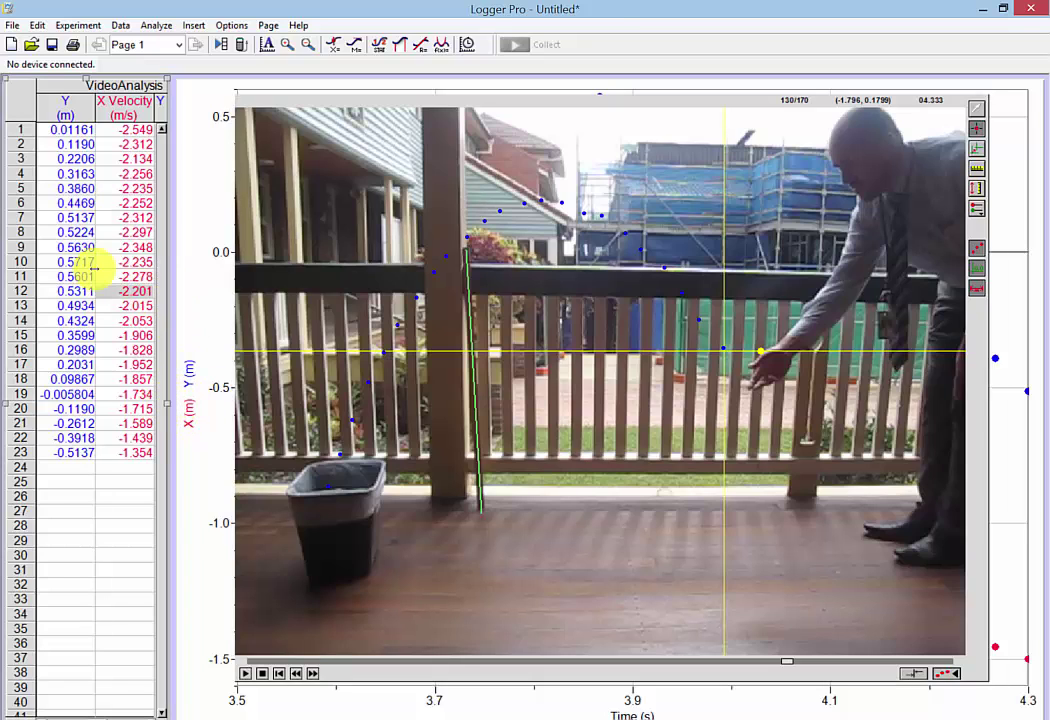
drag(171, 403, 358, 403)
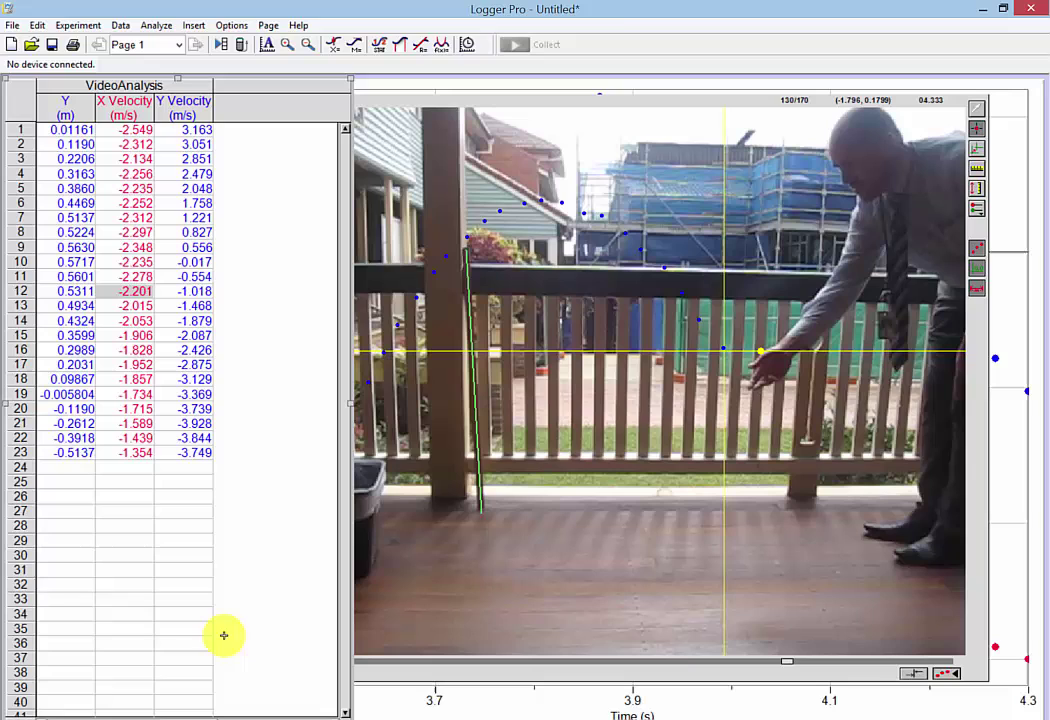
drag(155, 712, 70, 712)
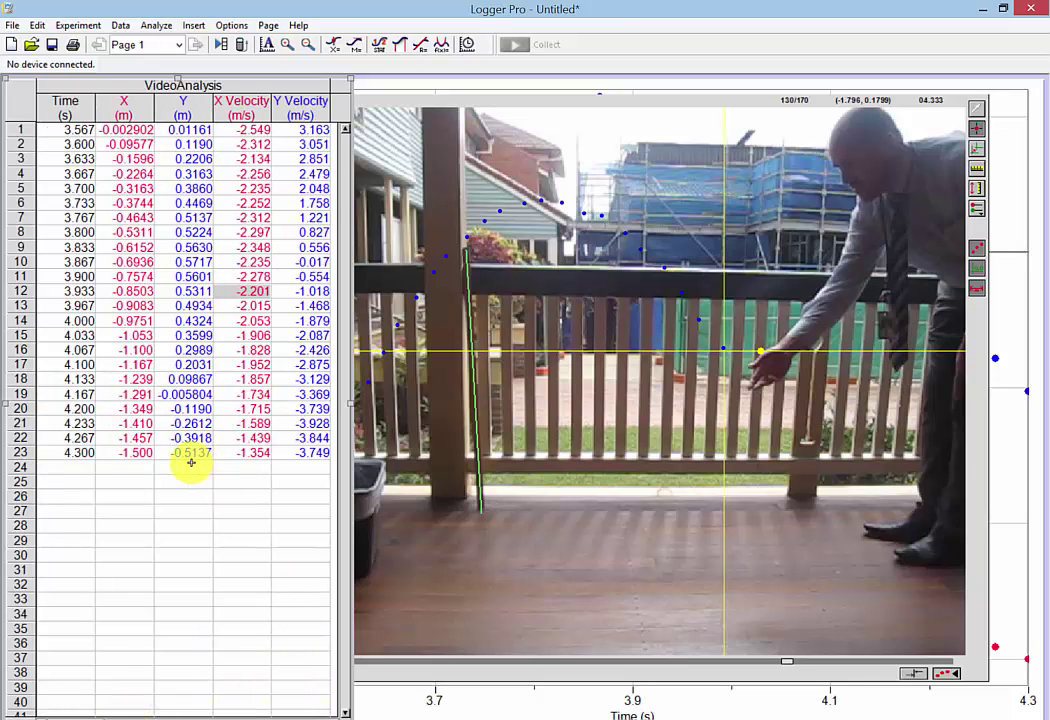
- Select and copy the X and Y position values for rows 1–23
drag(197, 450, 73, 93)
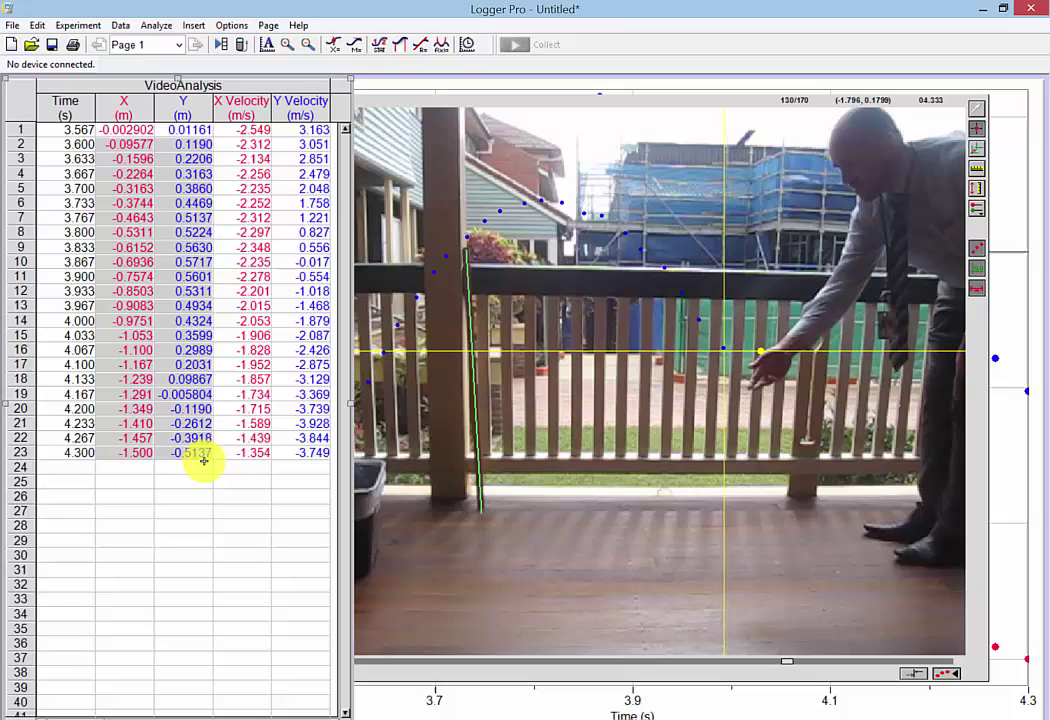
drag(200, 453, 71, 89)
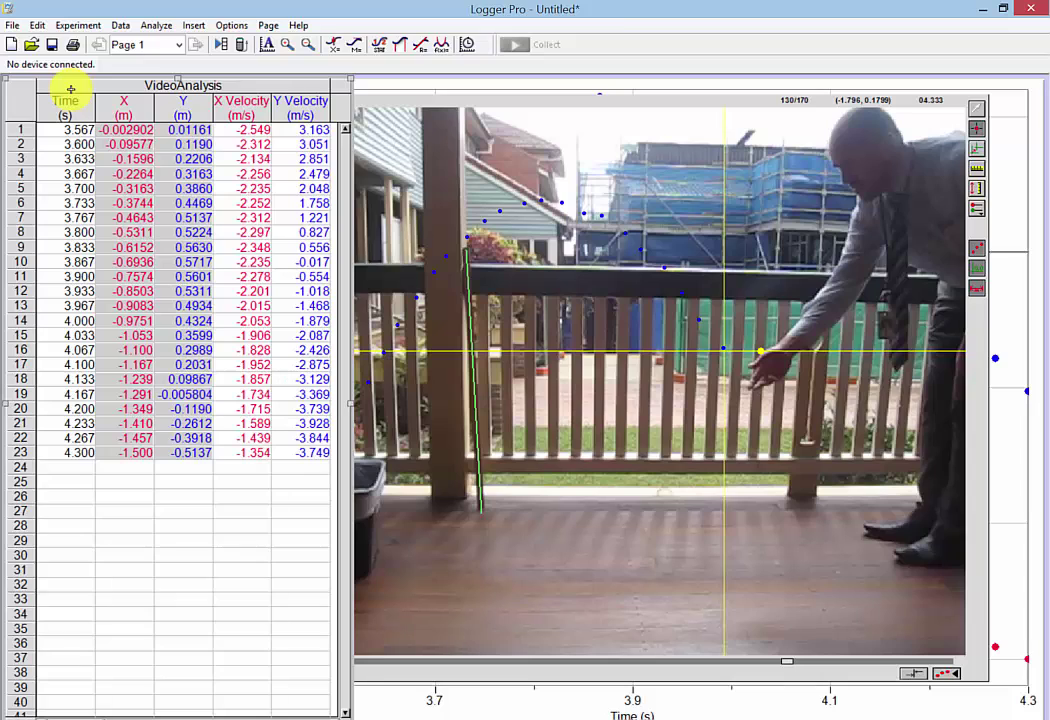
drag(71, 89, 17, 7)
click(10, 25)
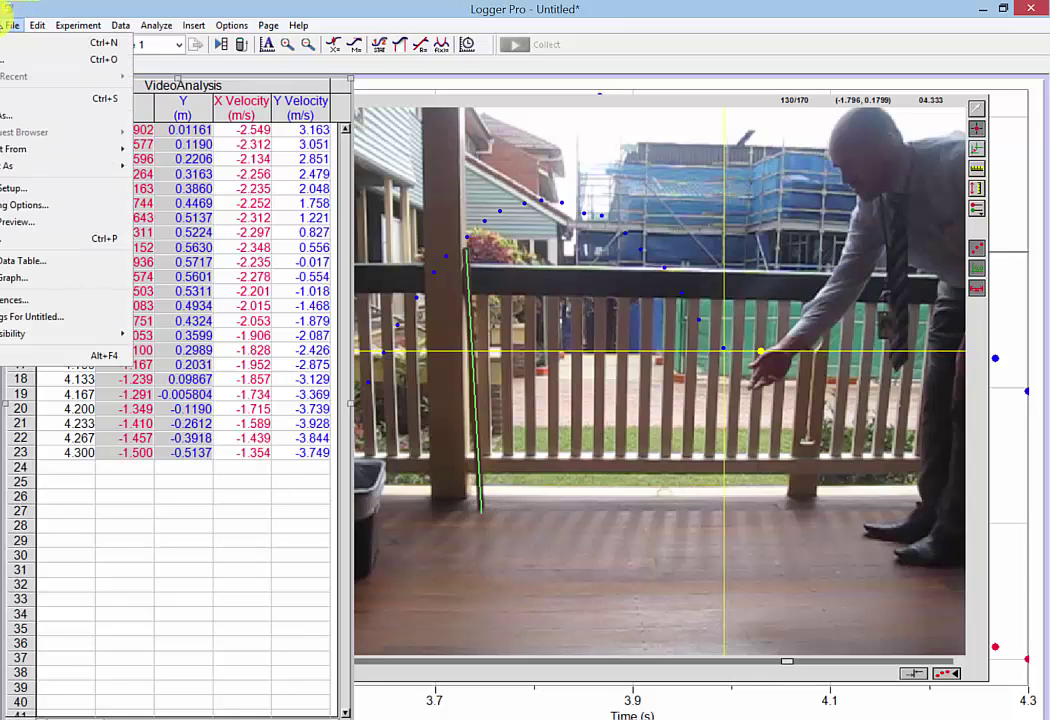
mouse_move(35, 28)
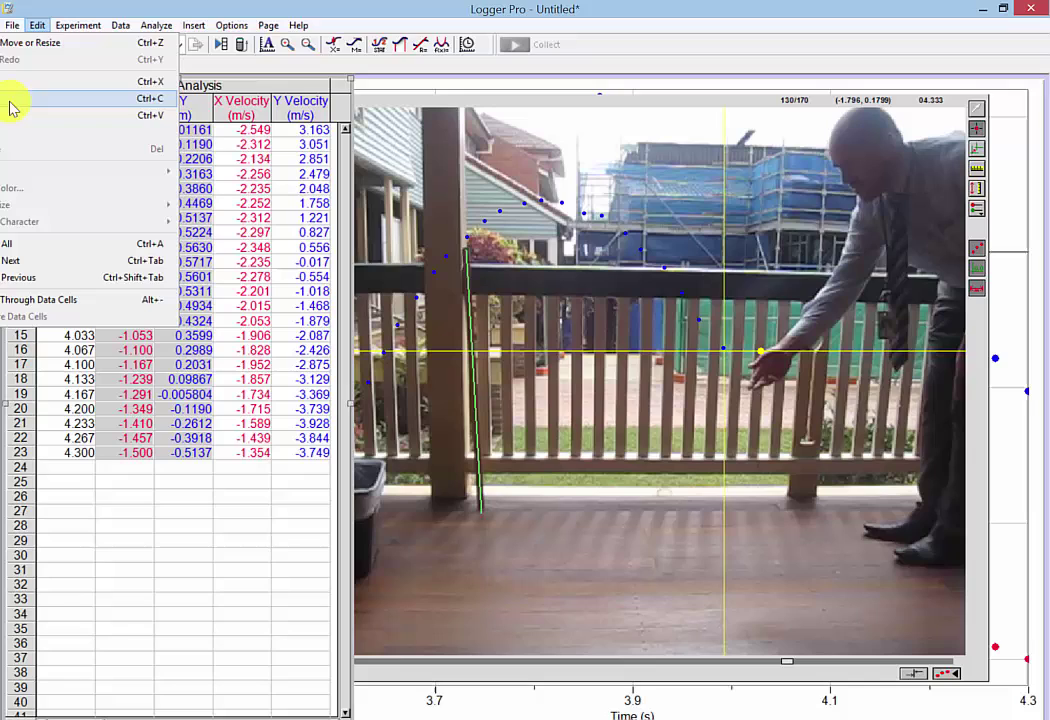
click(62, 98)
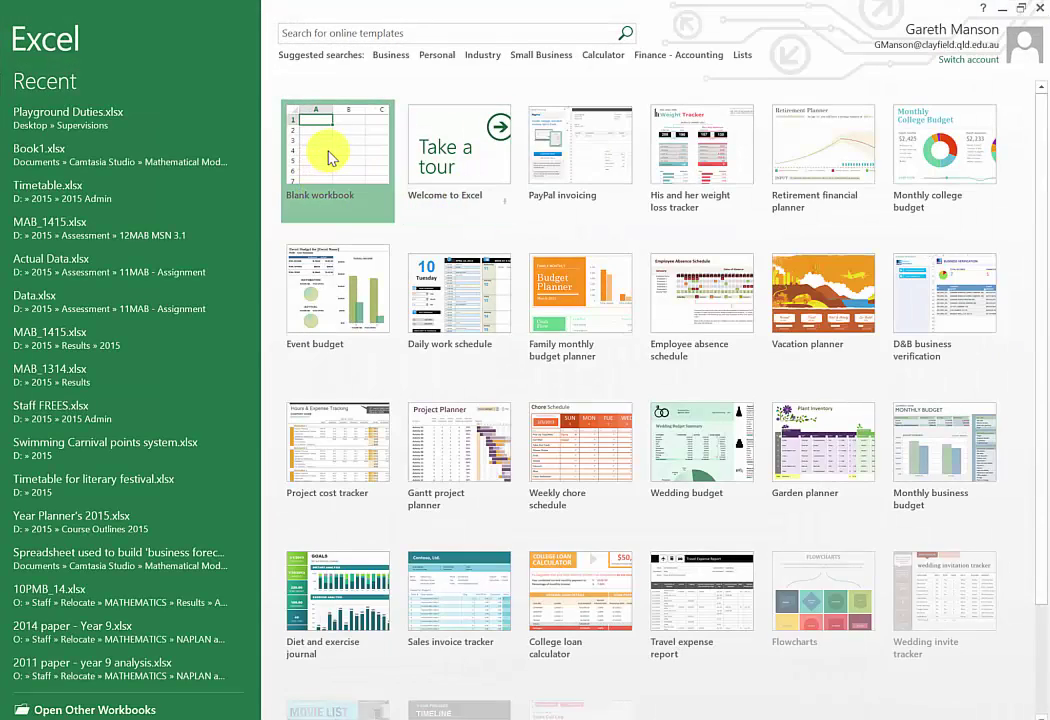
- Start a blank workbook with 'Hori (x)' in A1 and 'Vert (m)' in B1
click(330, 157)
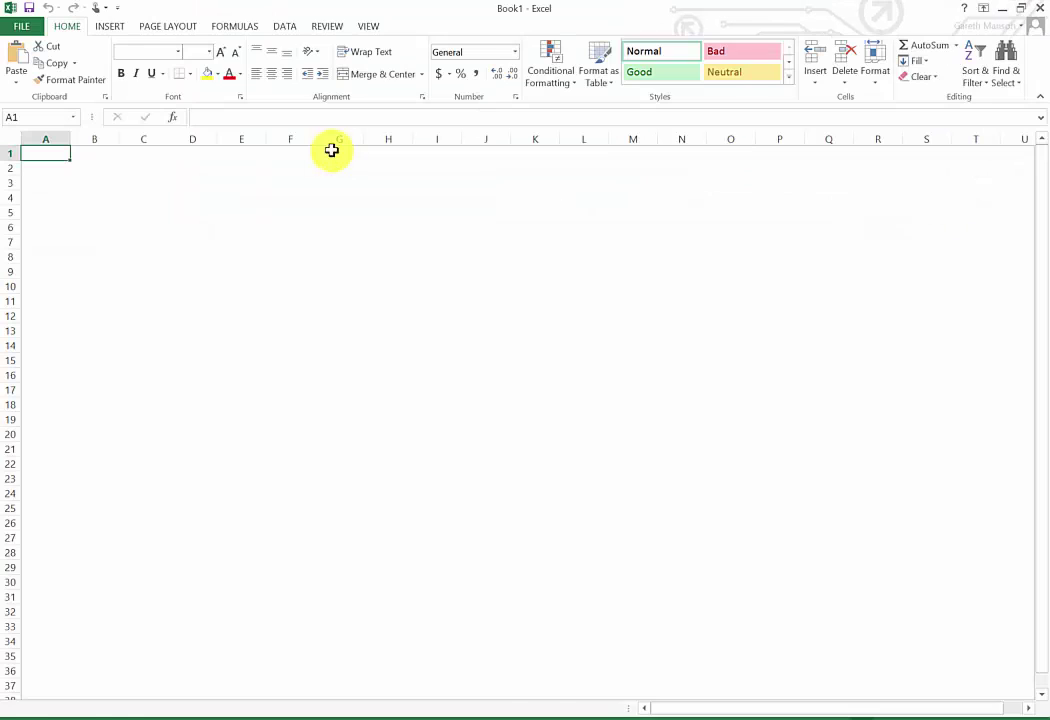
text(Hori (x)
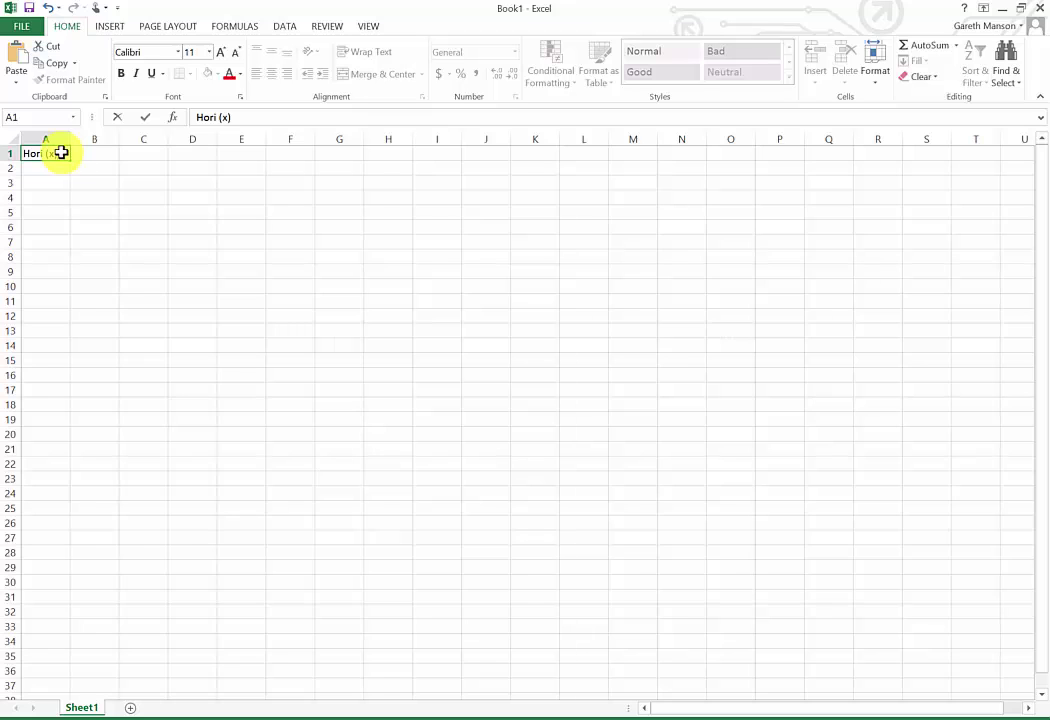
key(Tab)
text(Ve)
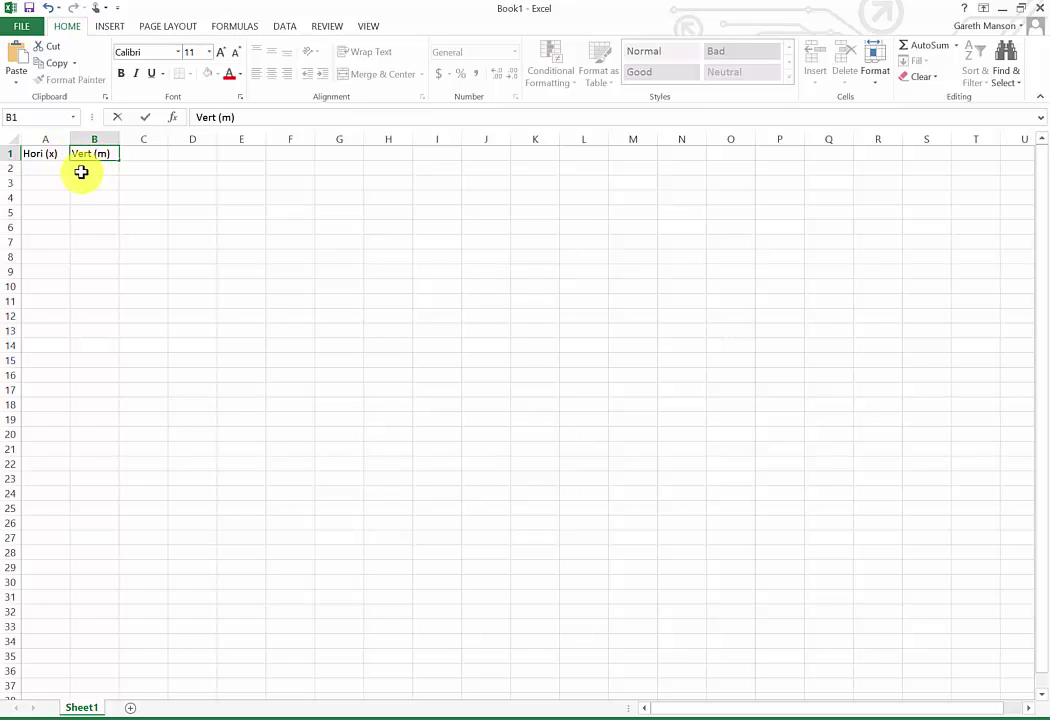
click(61, 169)
- Paste the 23 position pairs starting at A2 and select A1:B24
key(ctrl+v)
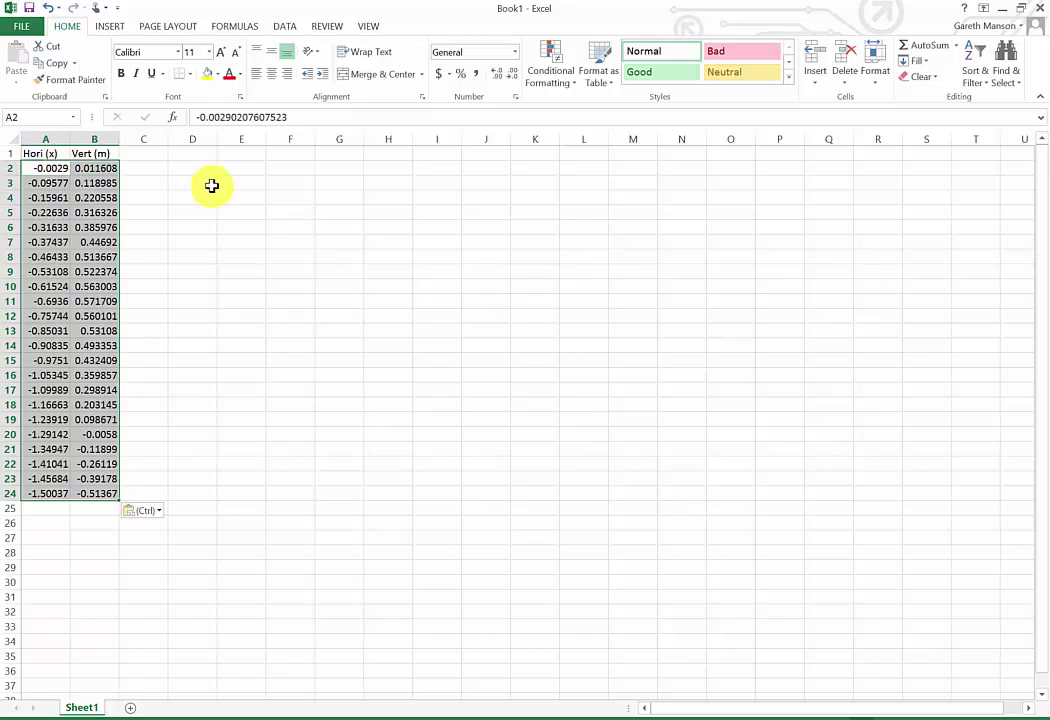
click(157, 169)
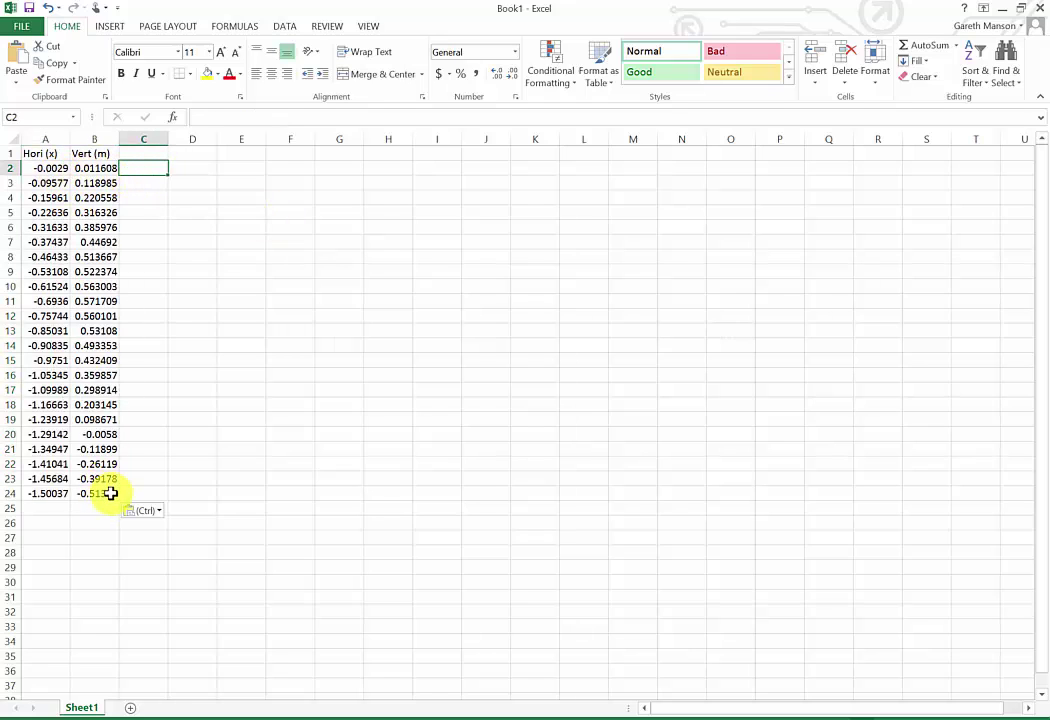
drag(110, 493, 55, 149)
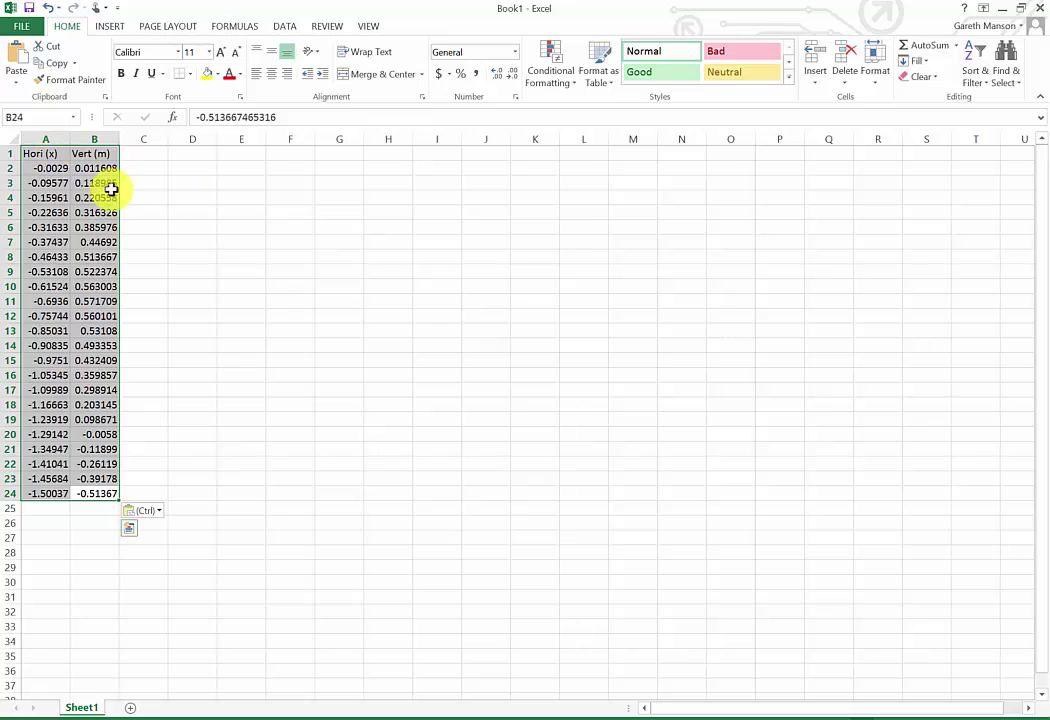
- Insert a first-style scatter chart of A1:B24 and move it up beside the data
click(118, 27)
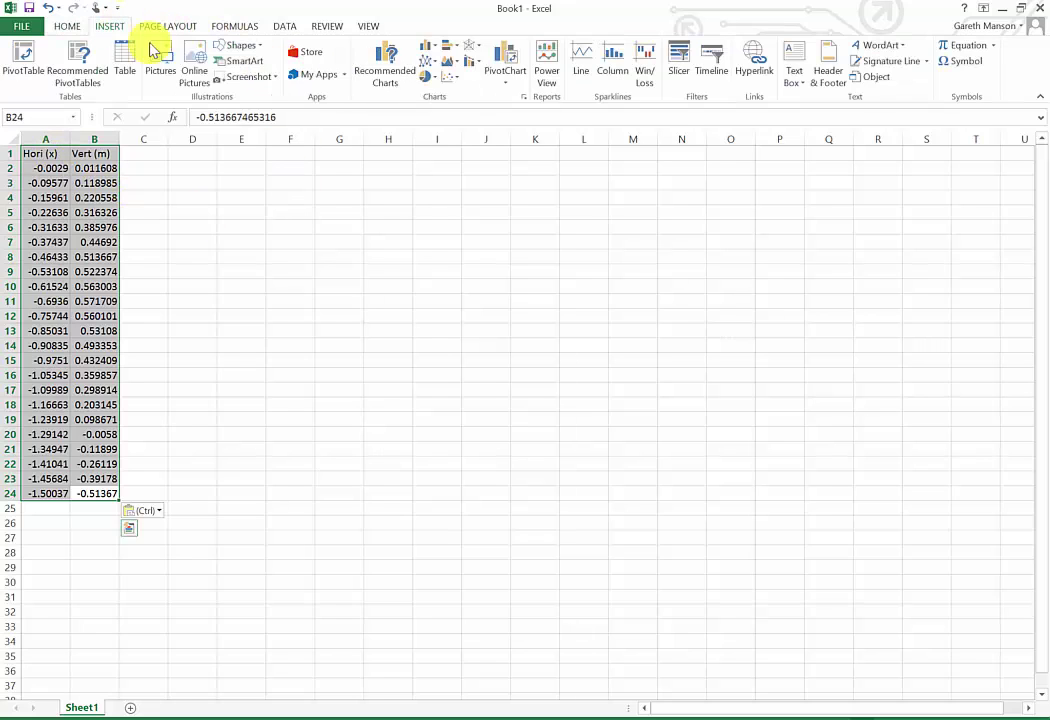
click(458, 80)
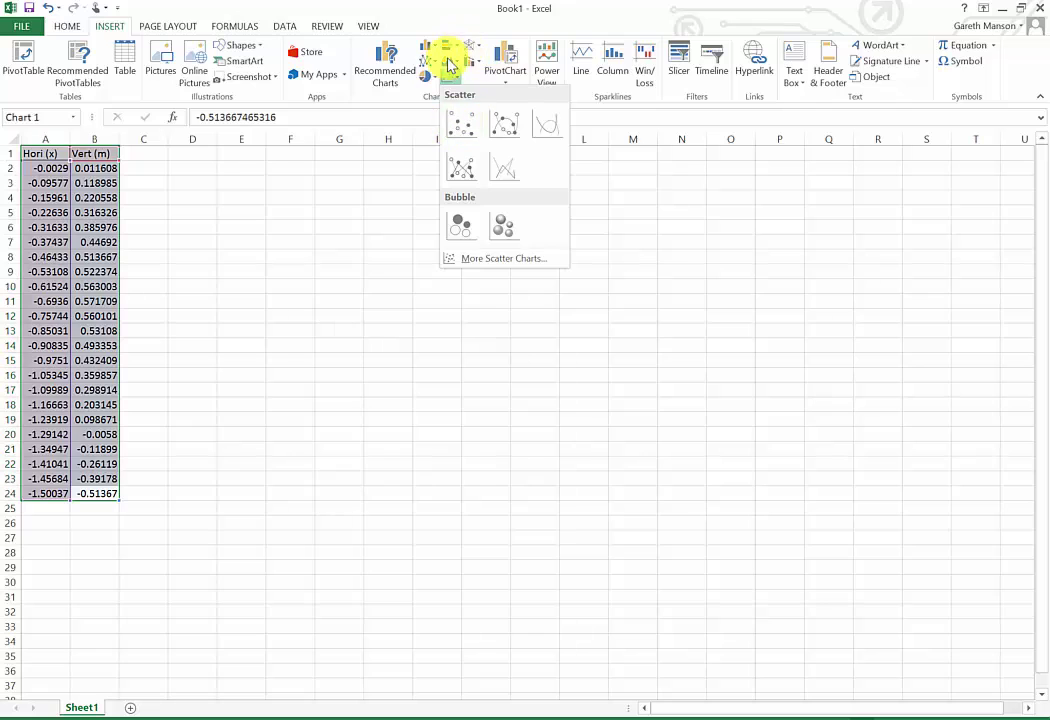
click(458, 128)
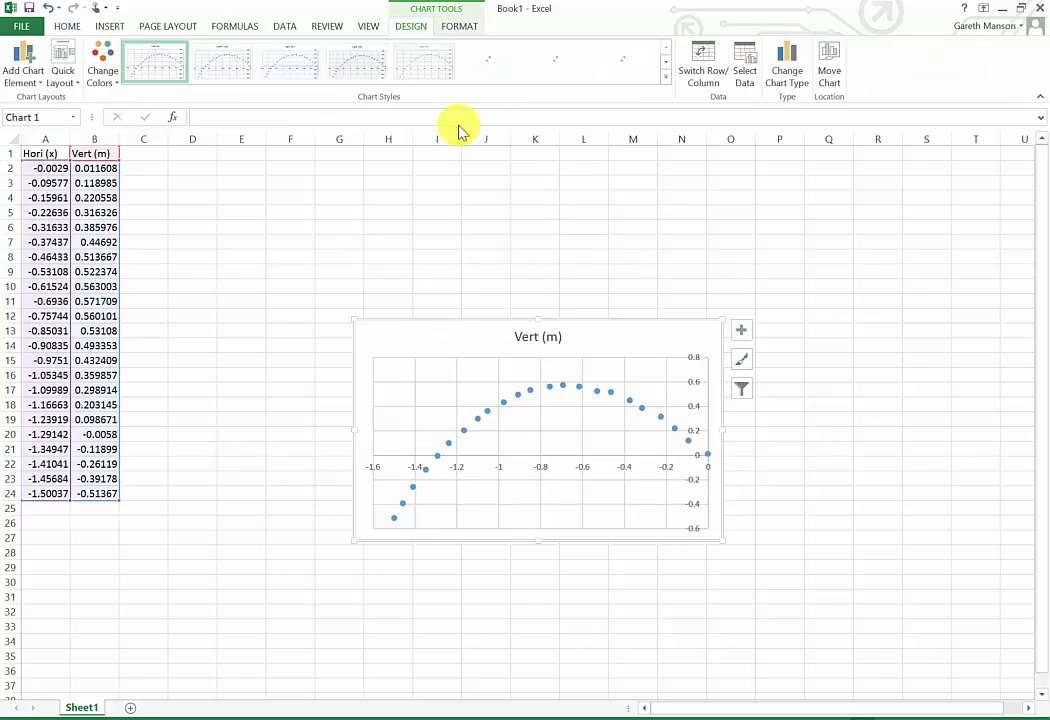
drag(483, 347, 485, 222)
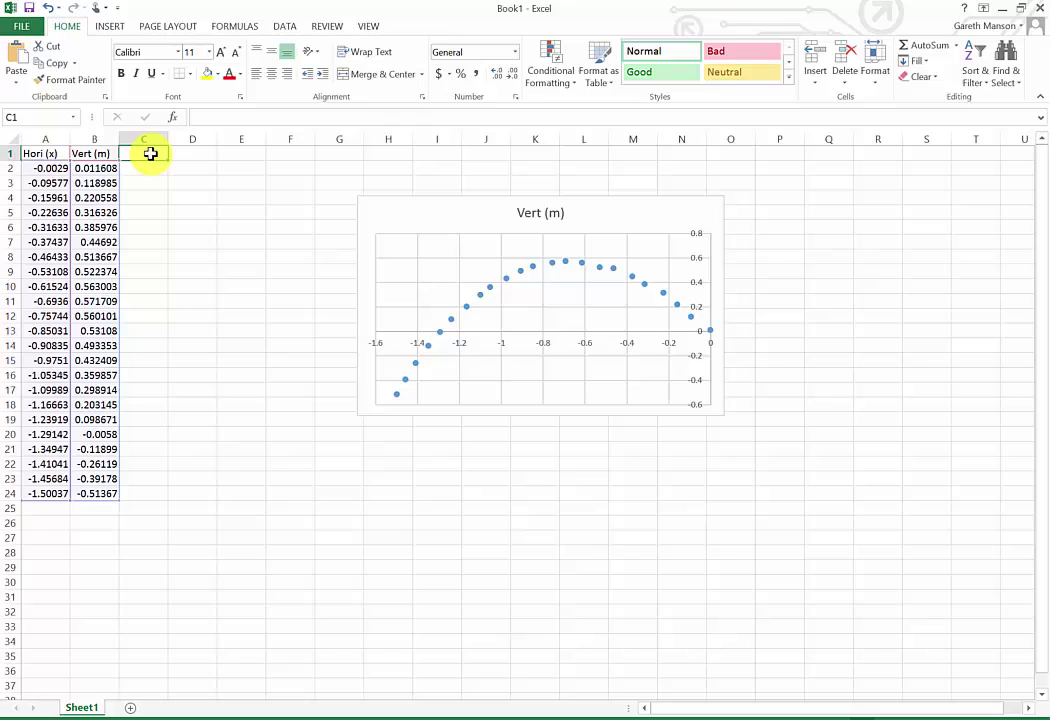
- Add a 'Hori (Shifted)' heading in C1 with =A2+1.3 filled down to C24
text(Ve)
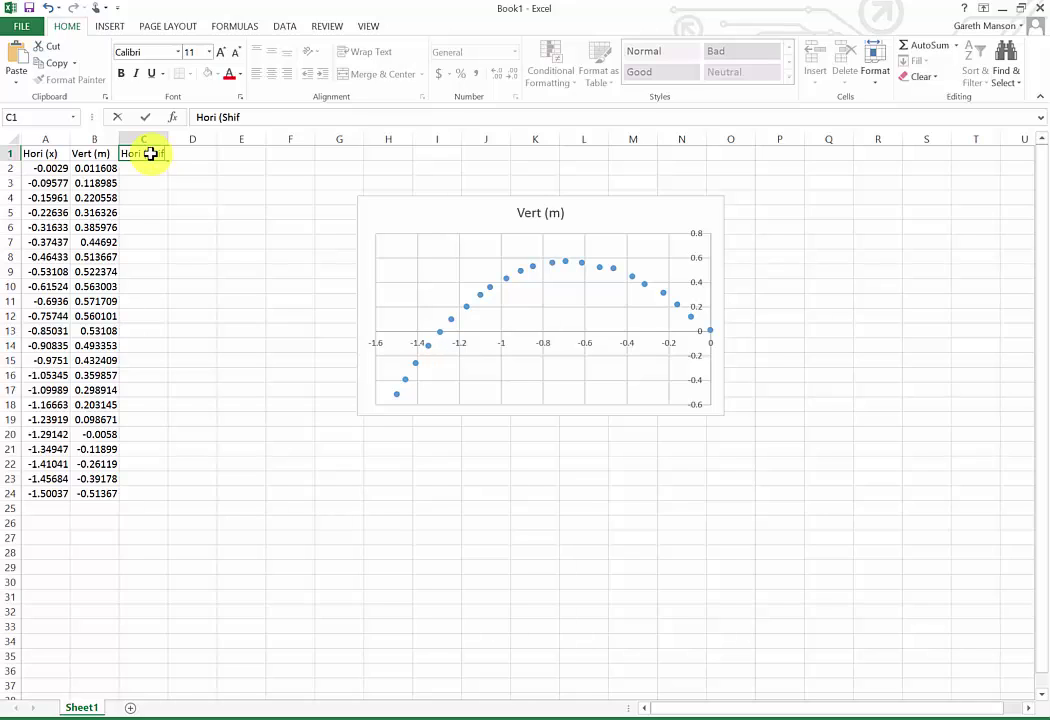
key(Return)
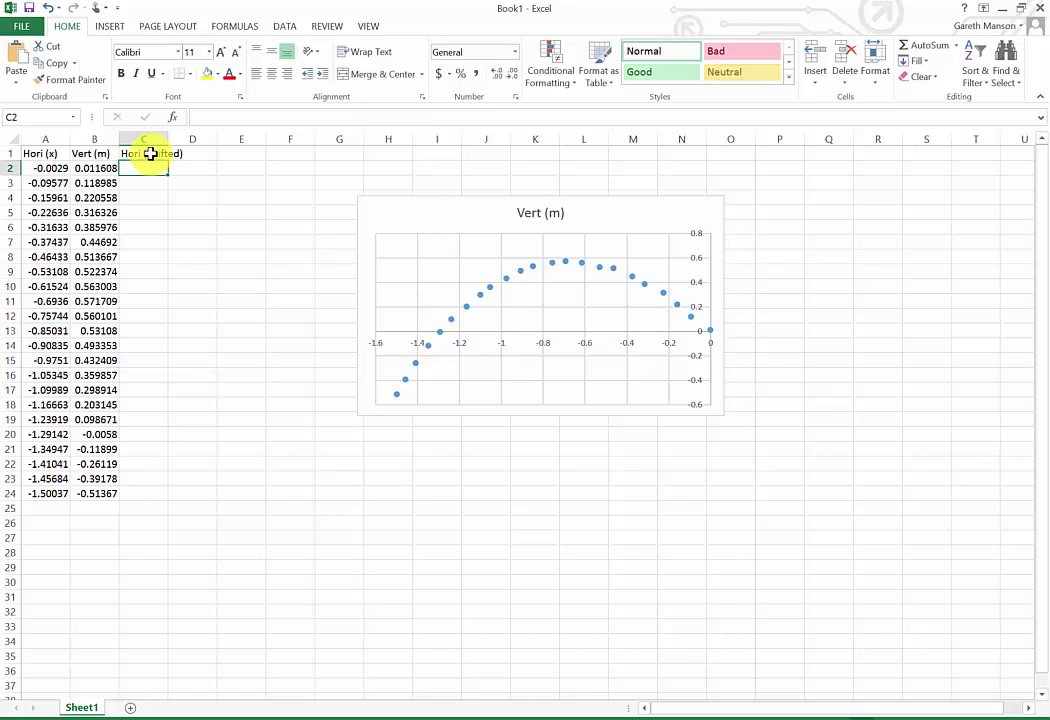
text(=)
key(Left)
key(Left)
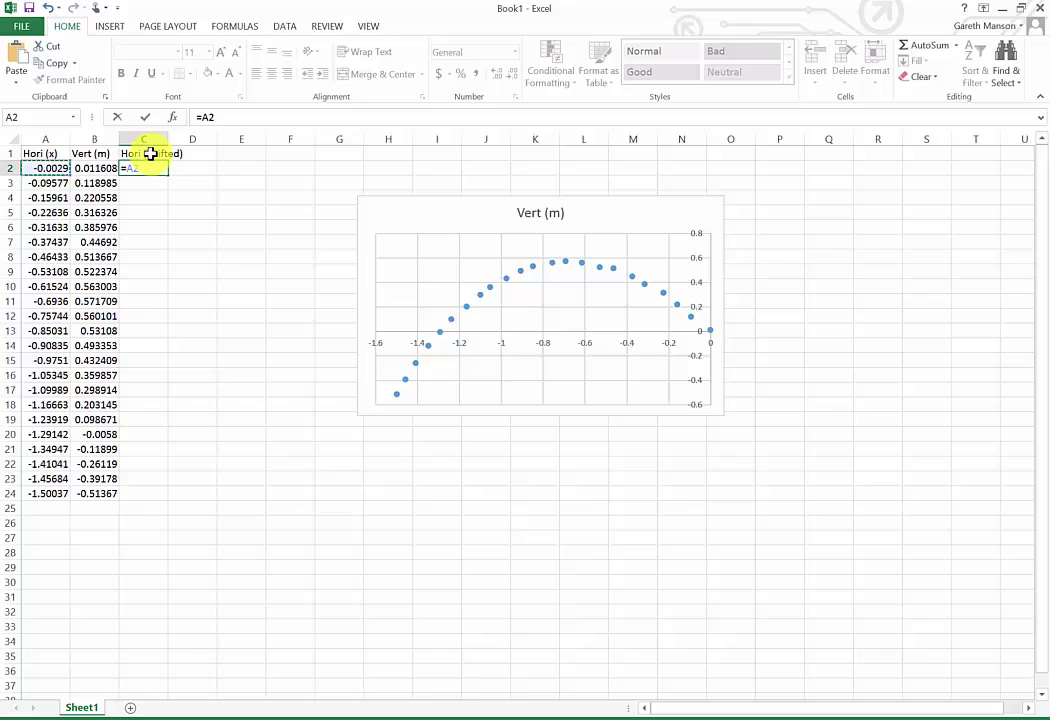
drag(150, 153, 150, 162)
key(shift+Down)
key(shift+Down)
key(shift+Down)
key(shift+Down)
key(shift+Down)
key(shift+Down)
key(shift+Down)
key(shift+Down)
key(shift+Down)
key(shift+Down)
key(shift+Down)
key(shift+Down)
key(shift+Down)
key(shift+Down)
key(shift+Down)
key(shift+Down)
key(shift+Down)
key(shift+Down)
key(shift+Down)
key(shift+Down)
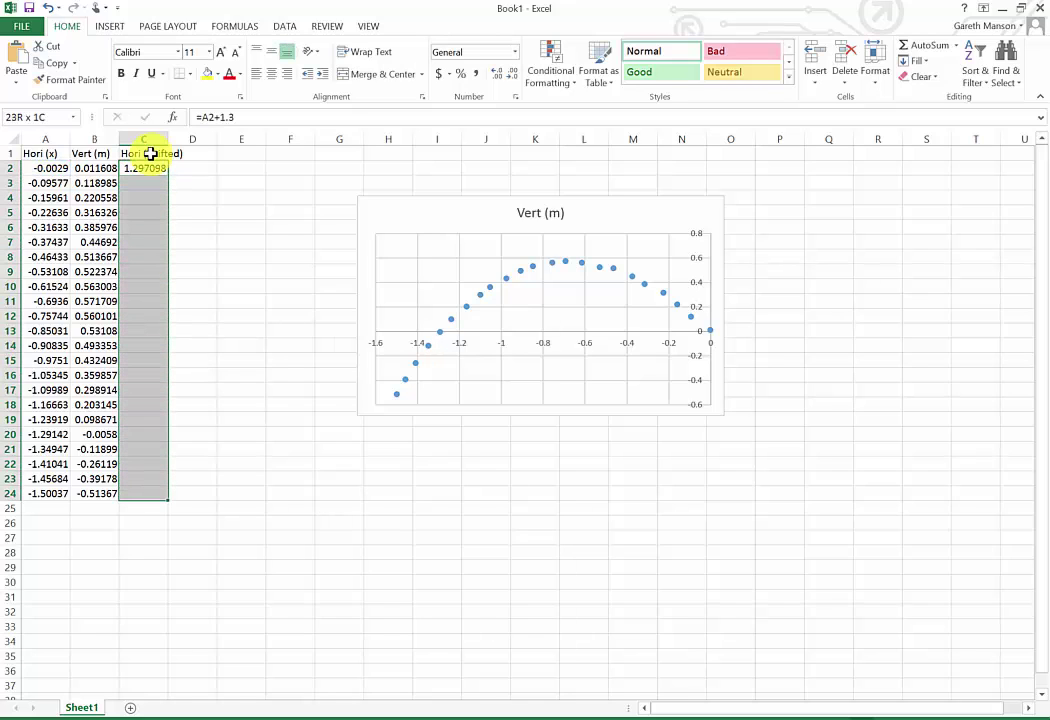
key(ctrl+d)
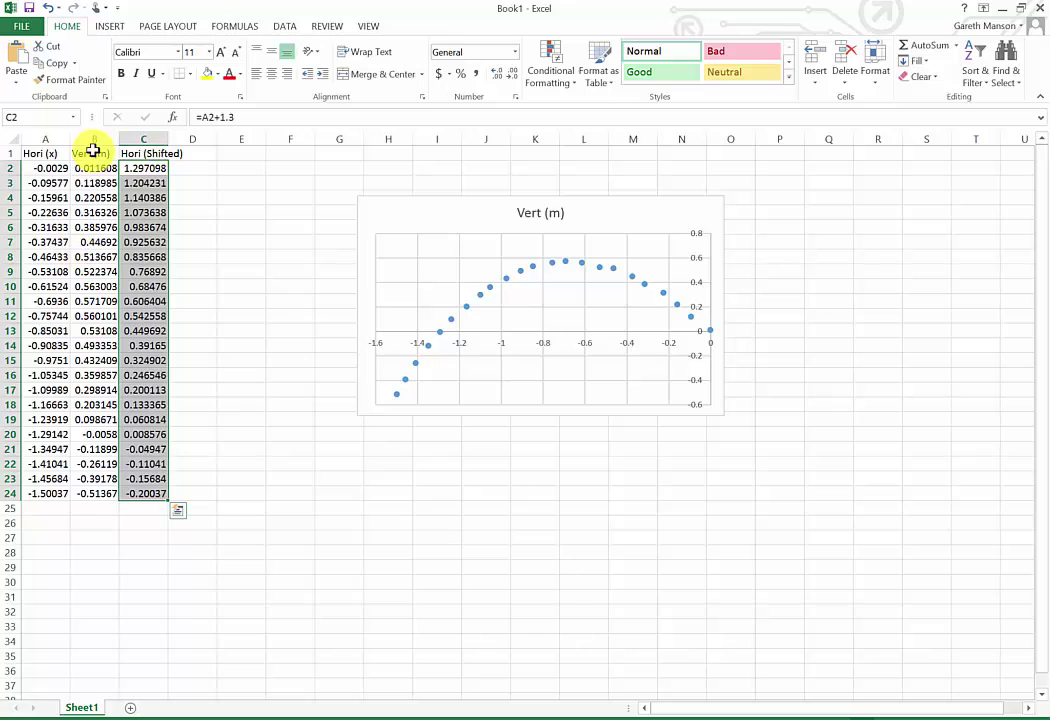
- Copy the Vert (m) column into column D and select C1:D24
drag(88, 151, 109, 500)
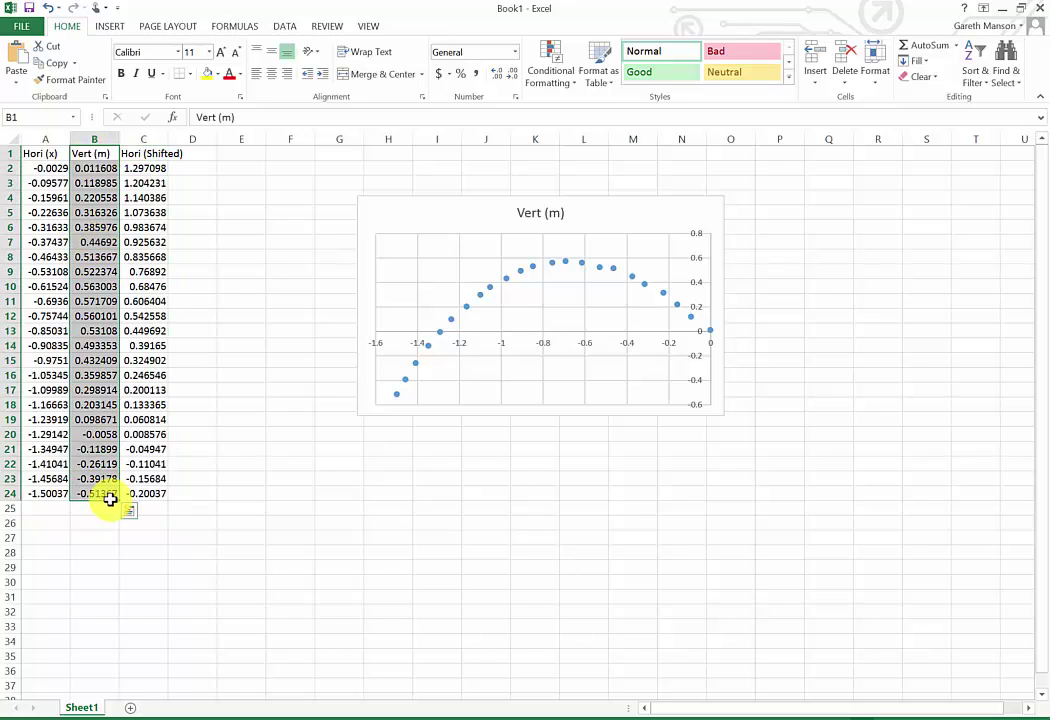
key(ctrl+c)
click(206, 157)
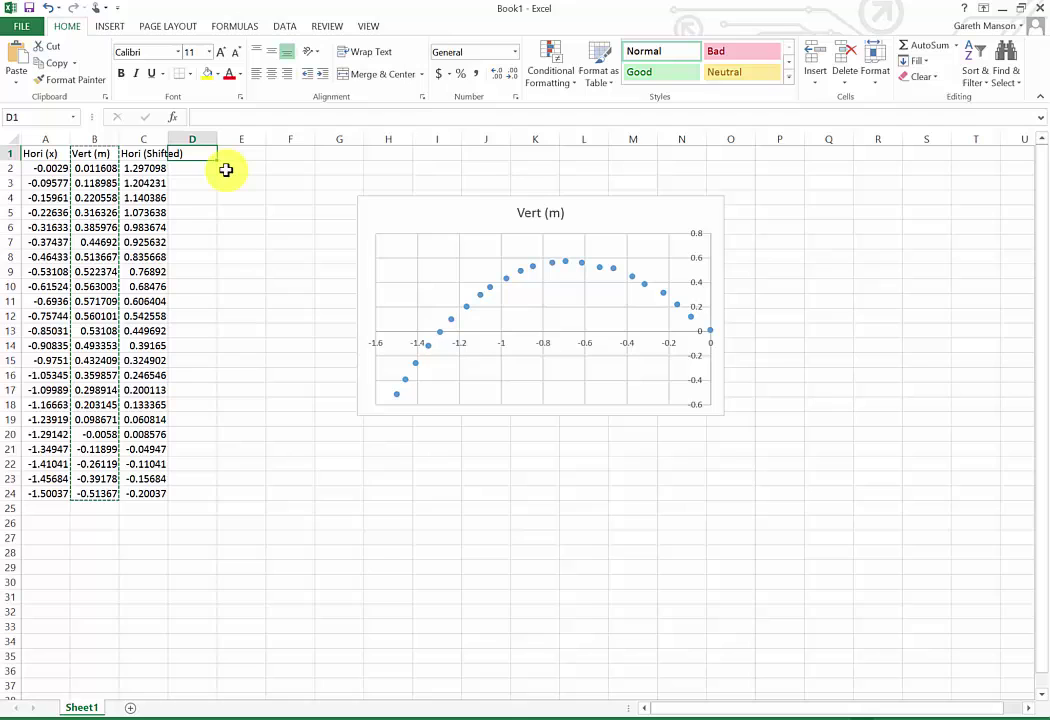
key(ctrl+v)
drag(200, 492, 149, 157)
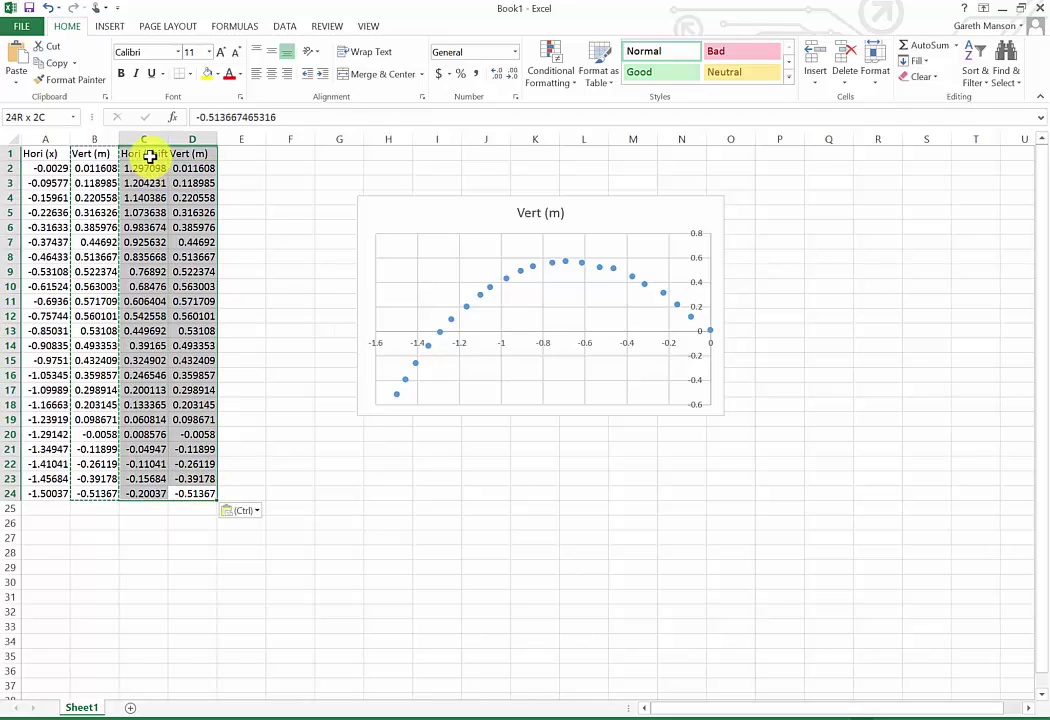
- Insert a first-style scatter chart of C1:D24 and place it below the first chart
click(110, 26)
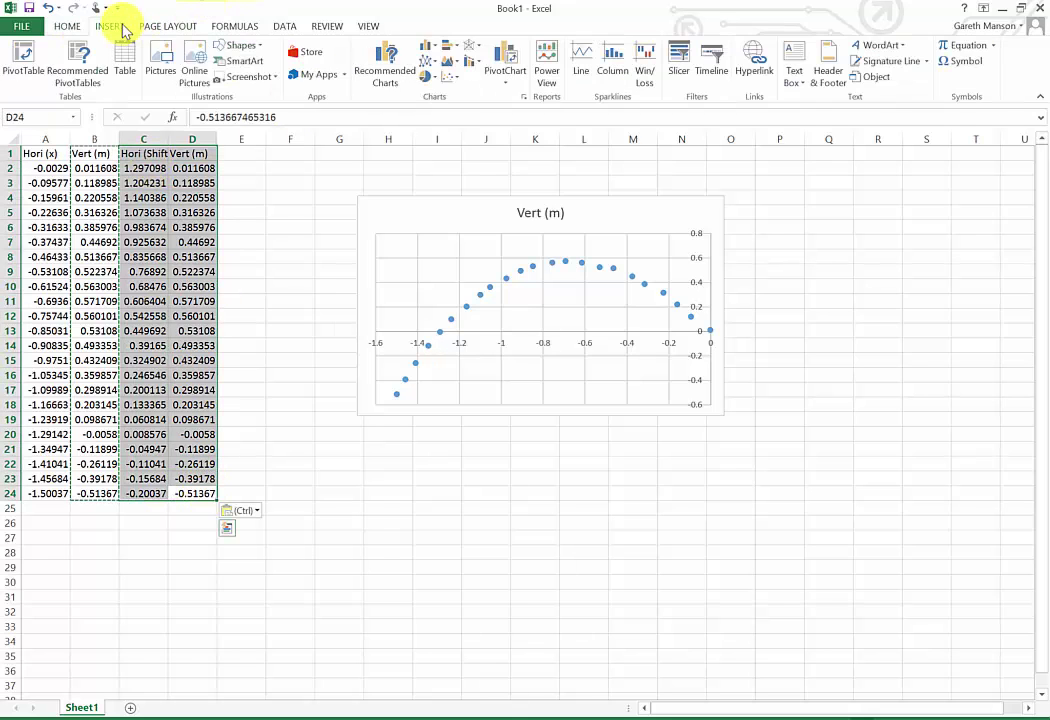
click(455, 83)
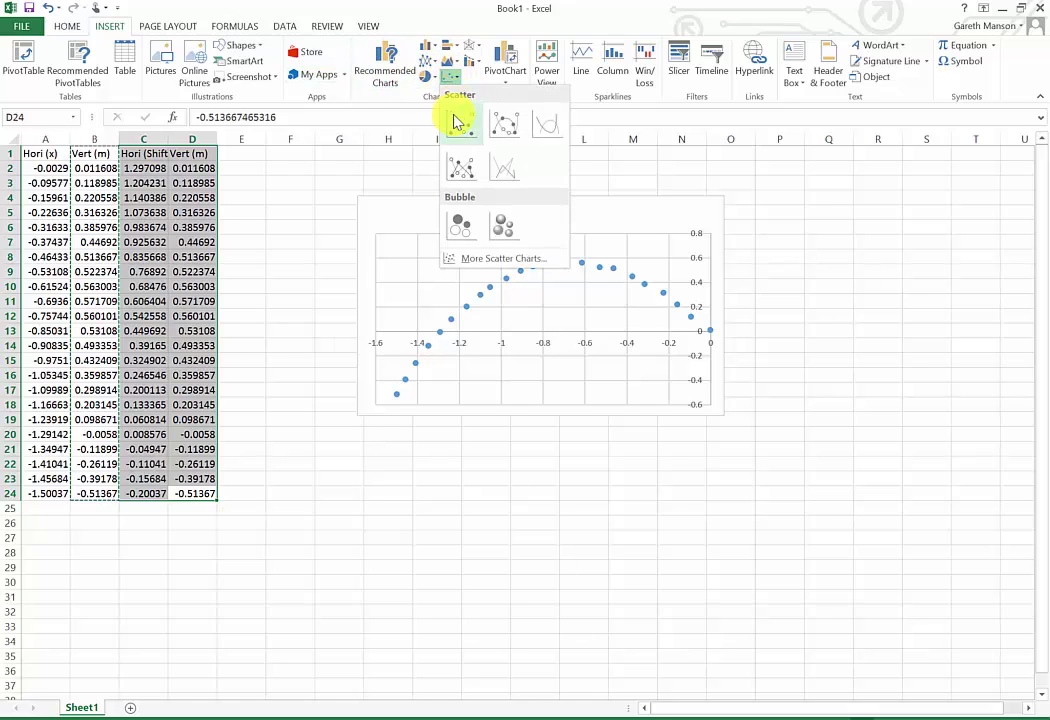
click(457, 117)
click(516, 332)
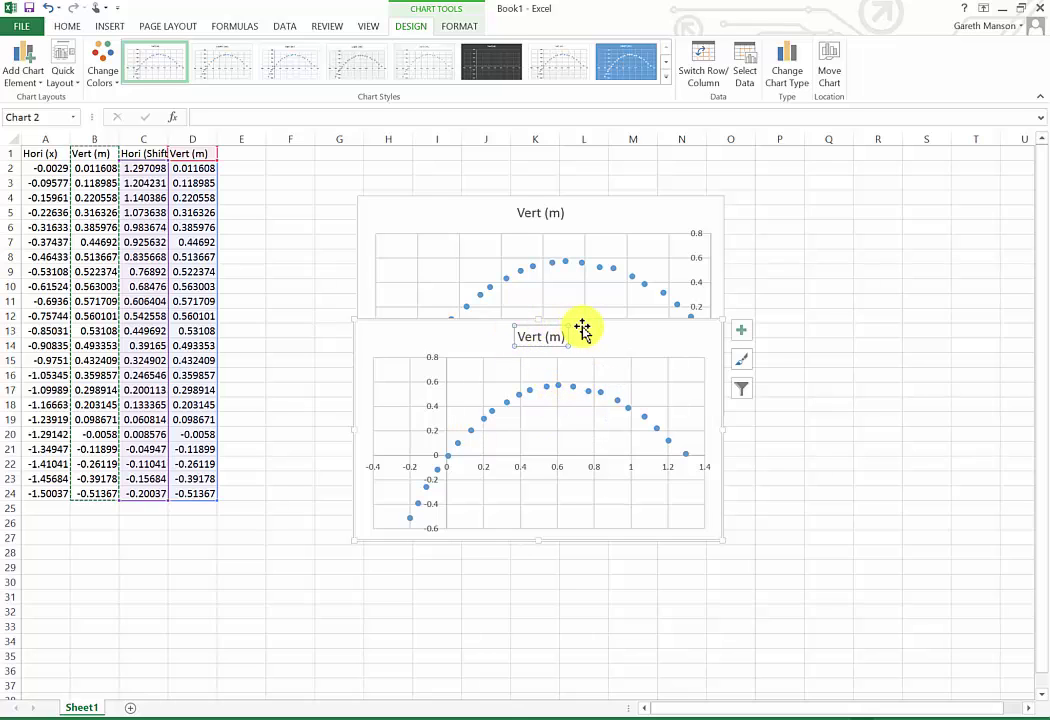
mouse_move(581, 328)
mouse_down()
mouse_move(590, 445)
mouse_move(588, 433)
mouse_up()
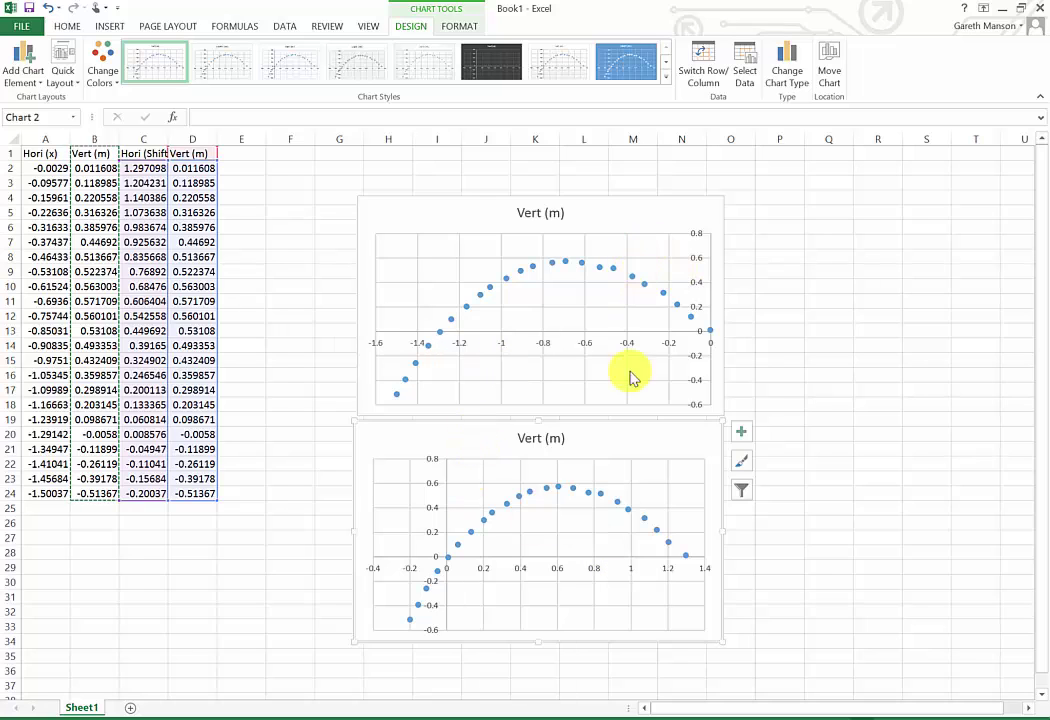
- Add an order-2 polynomial trendline with equation and R² = 0.9959, label at top-left
right_click(617, 510)
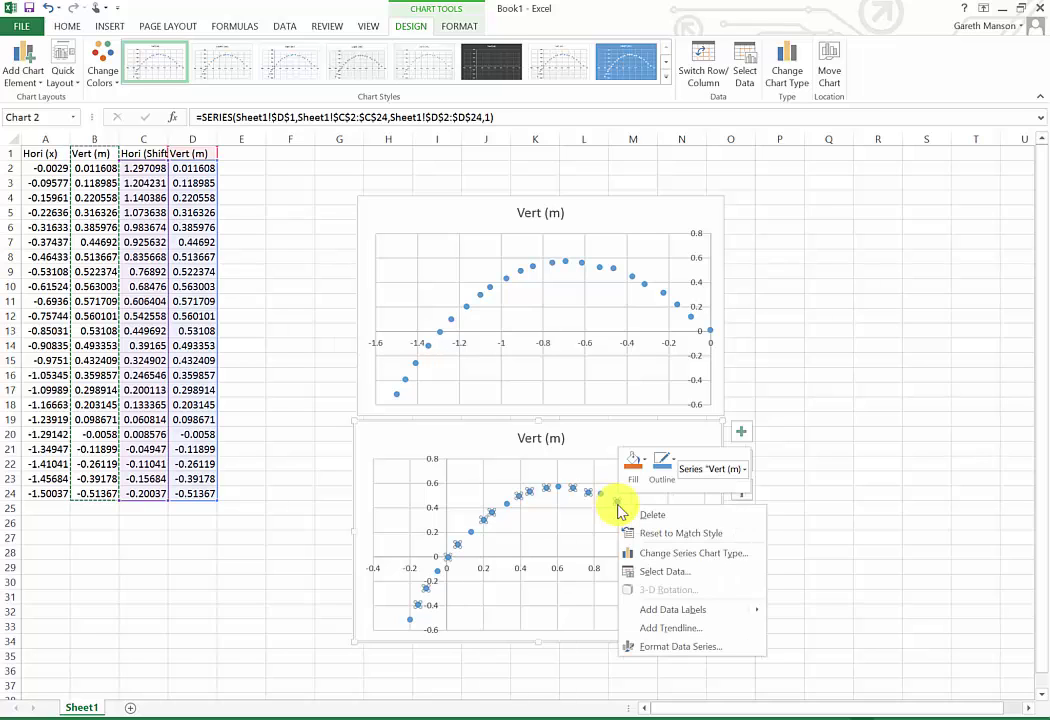
click(697, 629)
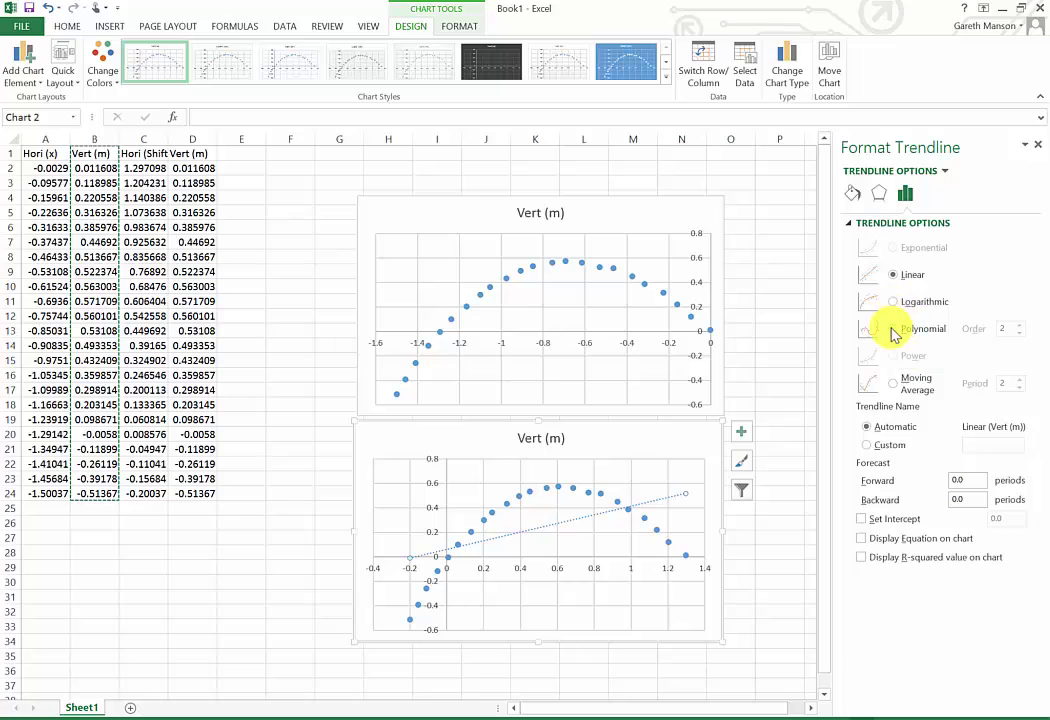
click(896, 329)
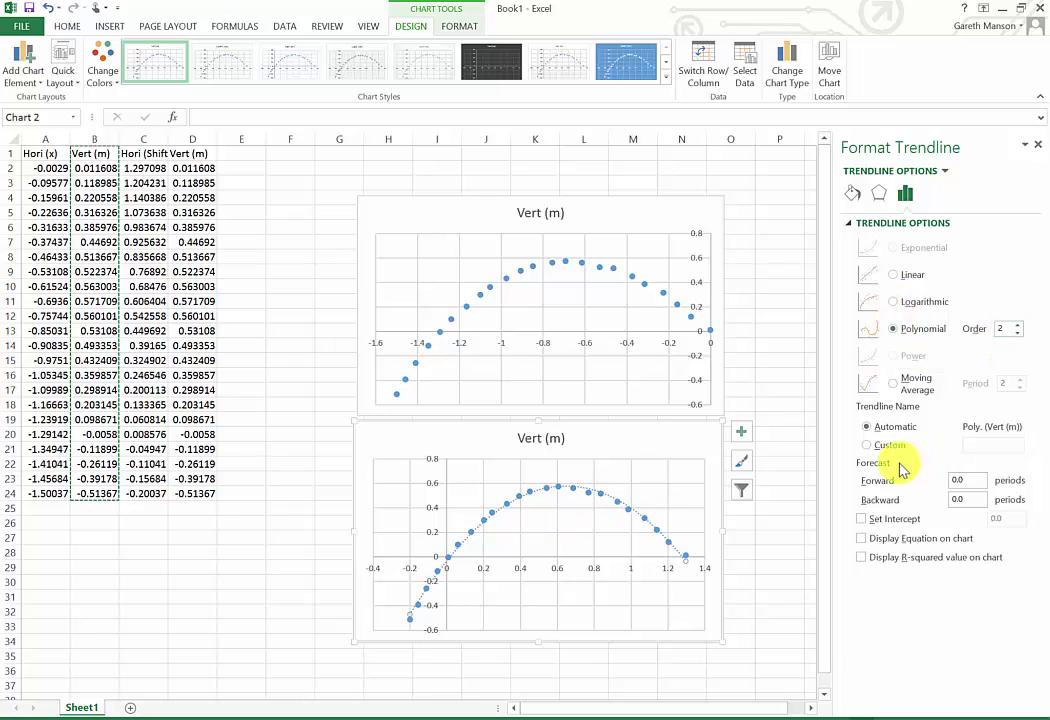
click(862, 539)
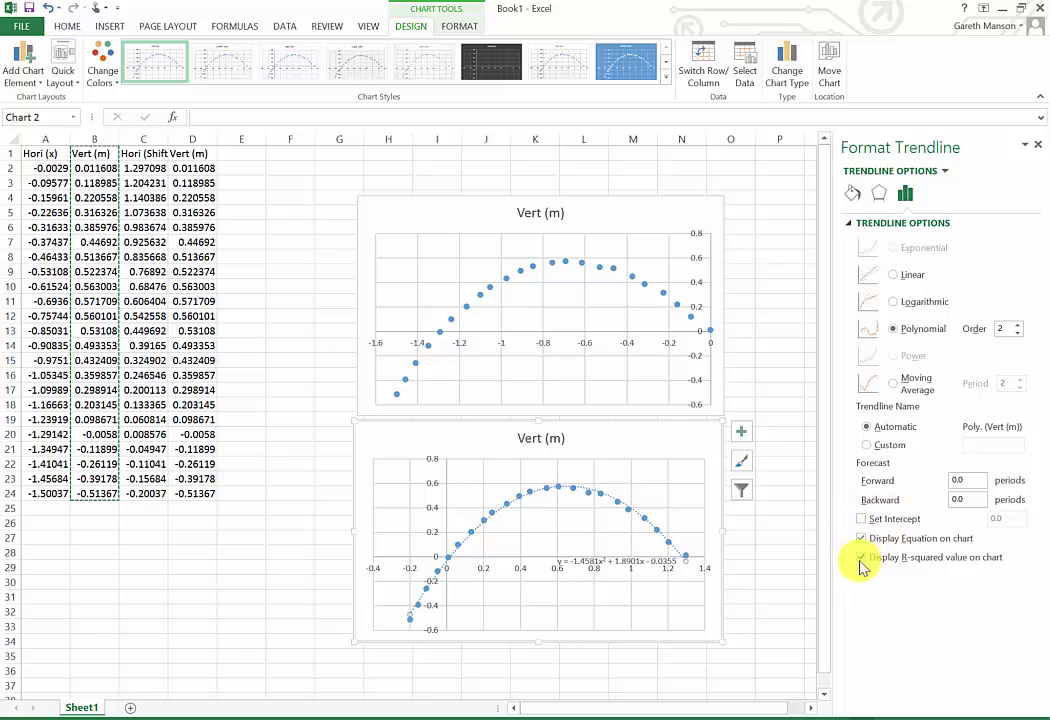
click(861, 557)
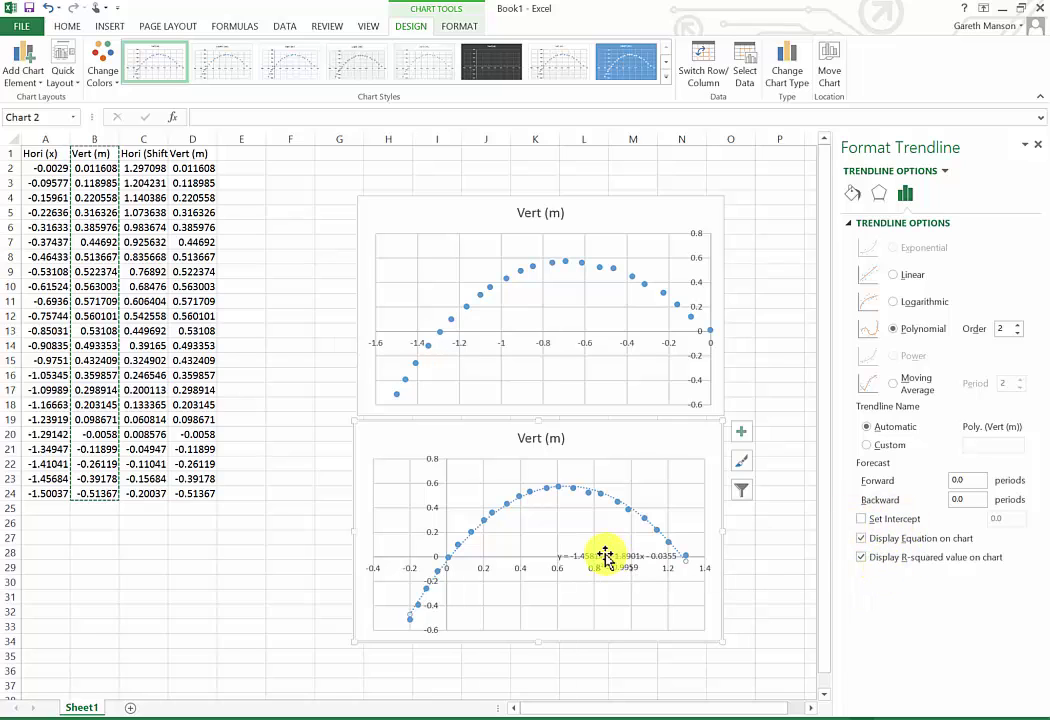
drag(606, 557, 415, 429)
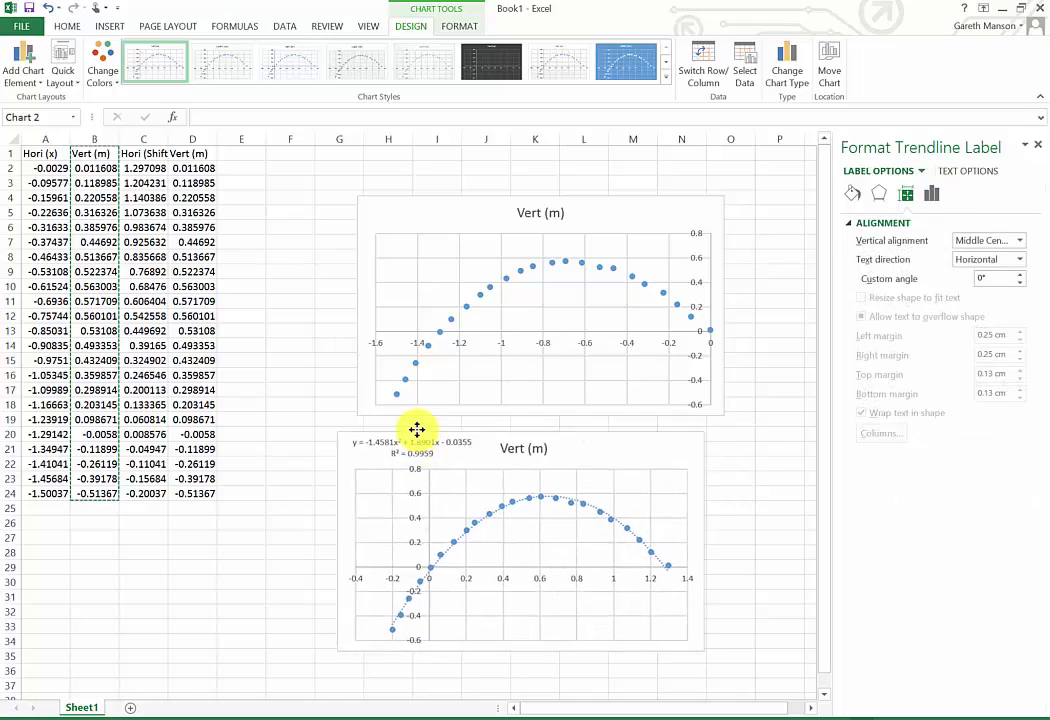
key(Escape)
scroll(416, 429, up, 2)
scroll(416, 429, up, 2)
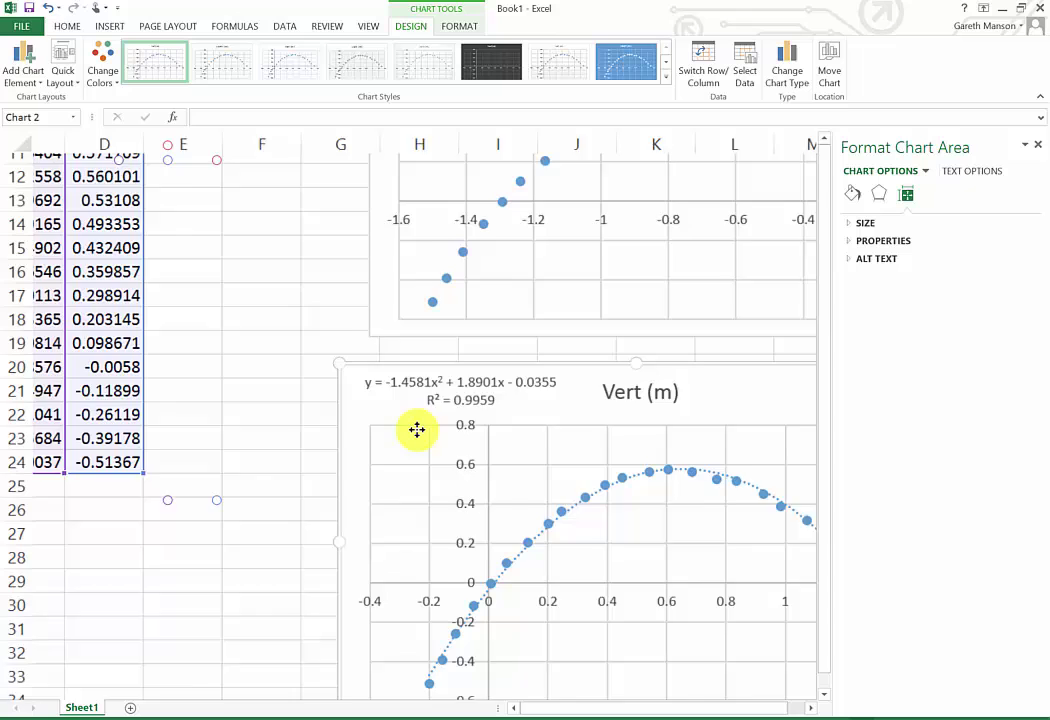
scroll(416, 429, right, 1)
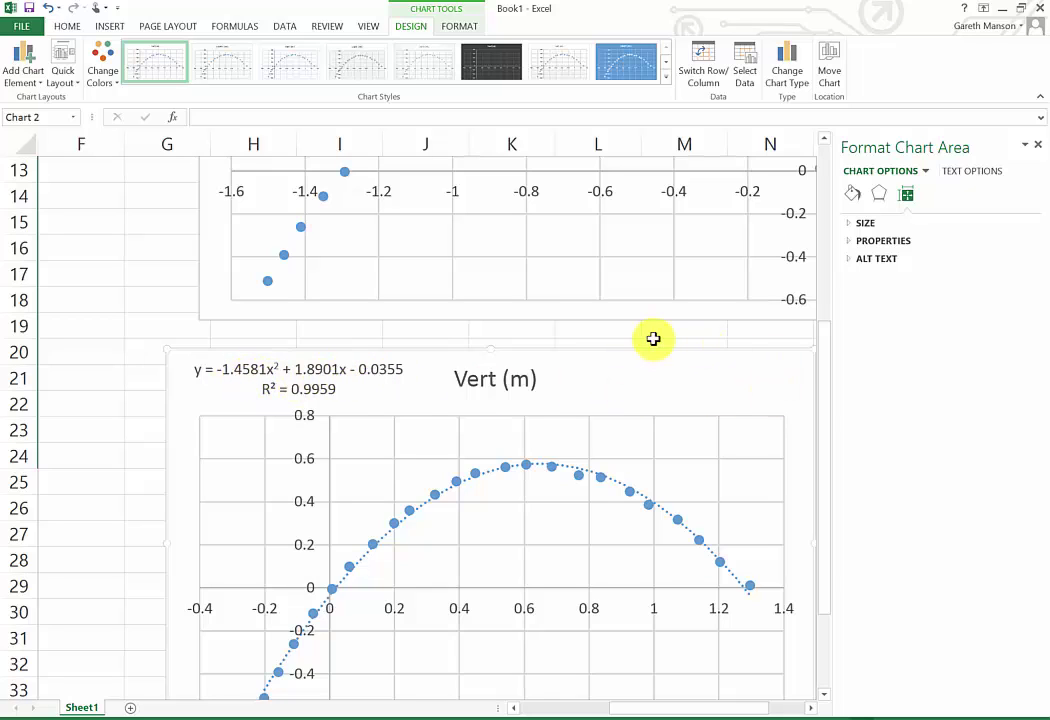
ctrl+scroll(172, 316, down, 5)
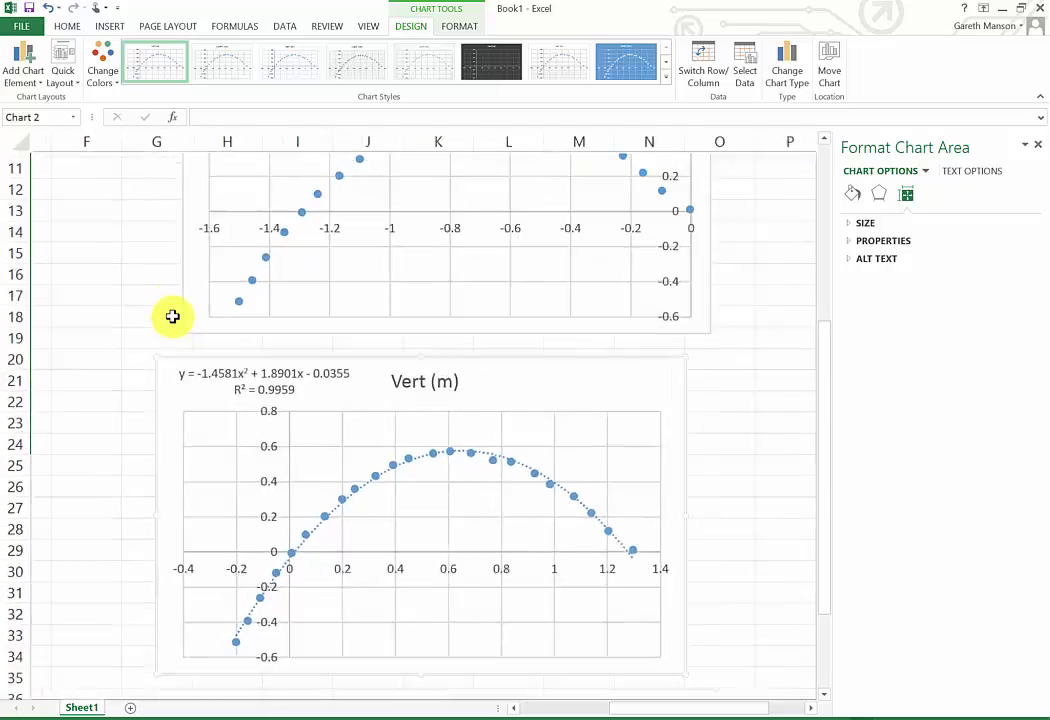
scroll(172, 316, left, 2)
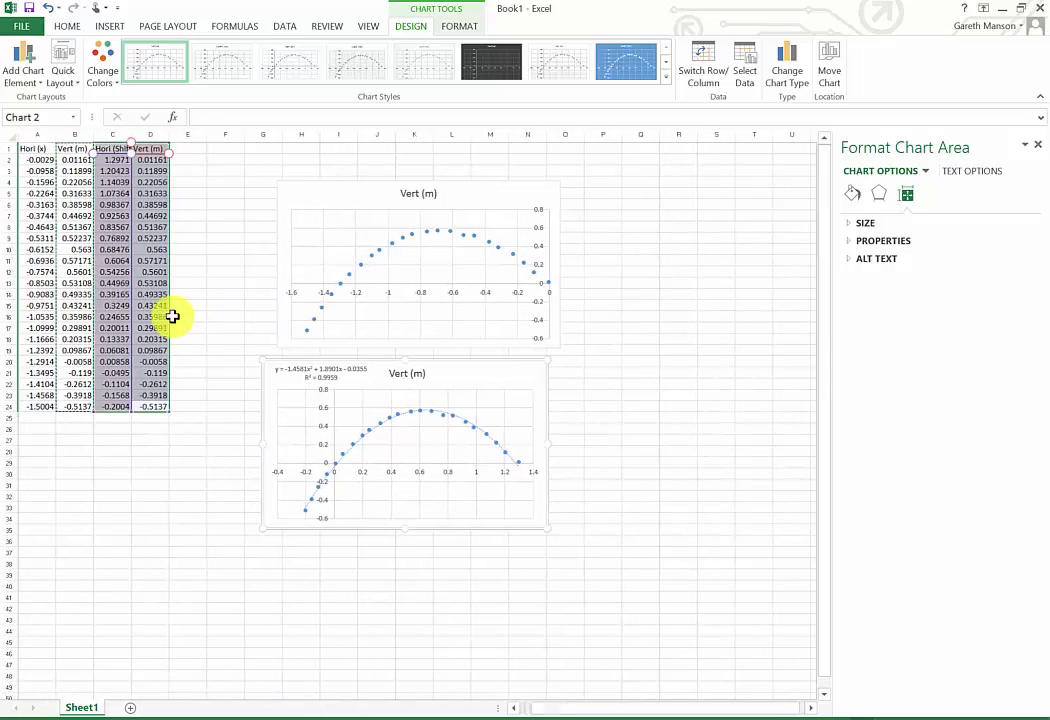
ctrl+scroll(172, 316, up, 5)
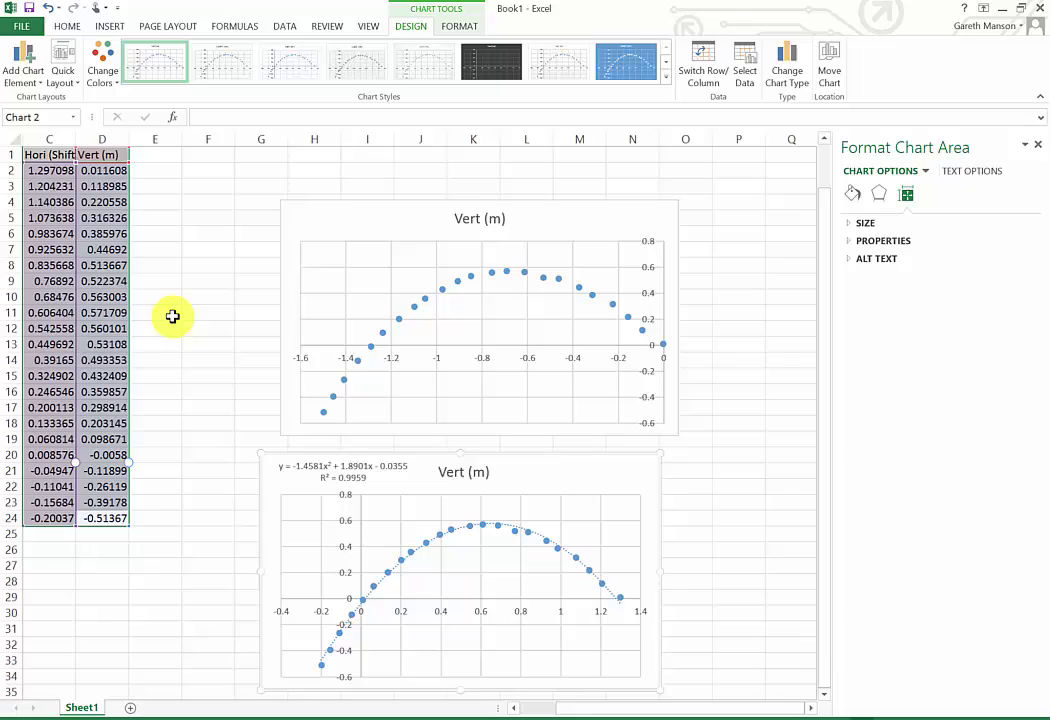
scroll(172, 316, left, 3)
- Enter =MAX(D2:D24) in D25 to find the maximum vertical value, 0.571709
key(Escape)
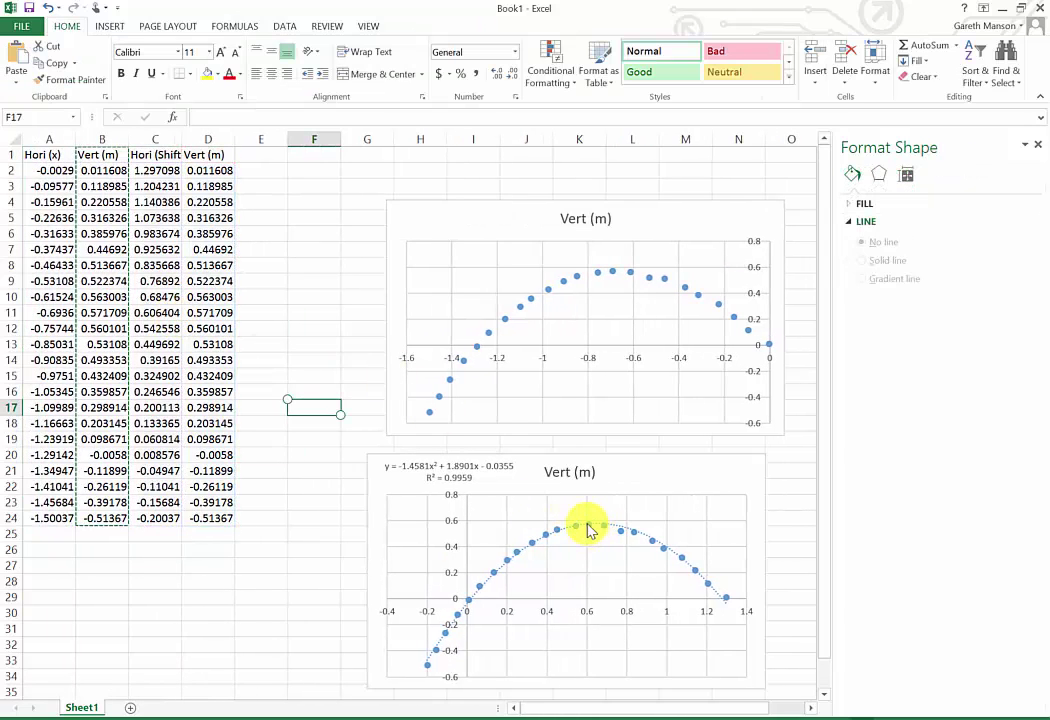
click(590, 530)
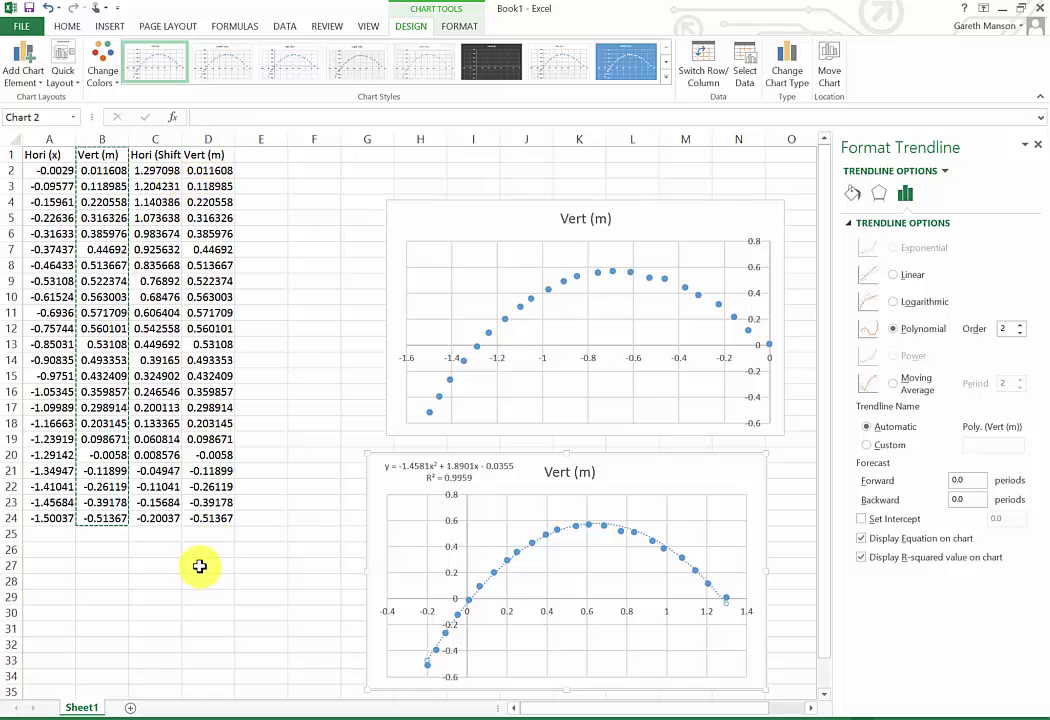
click(211, 533)
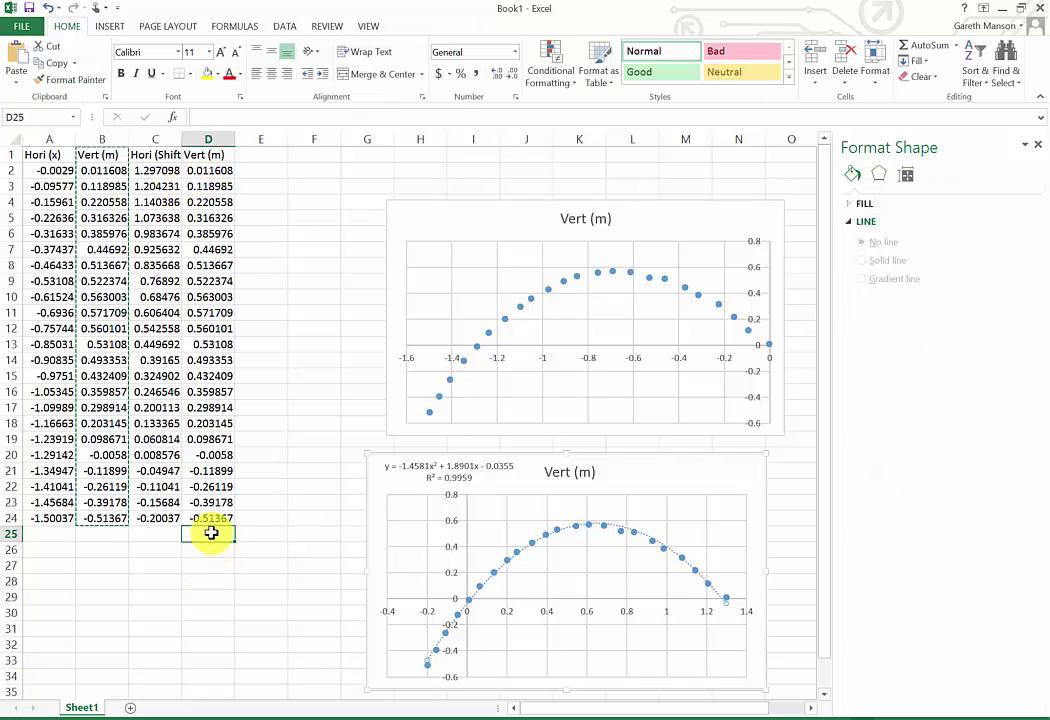
text(=max()
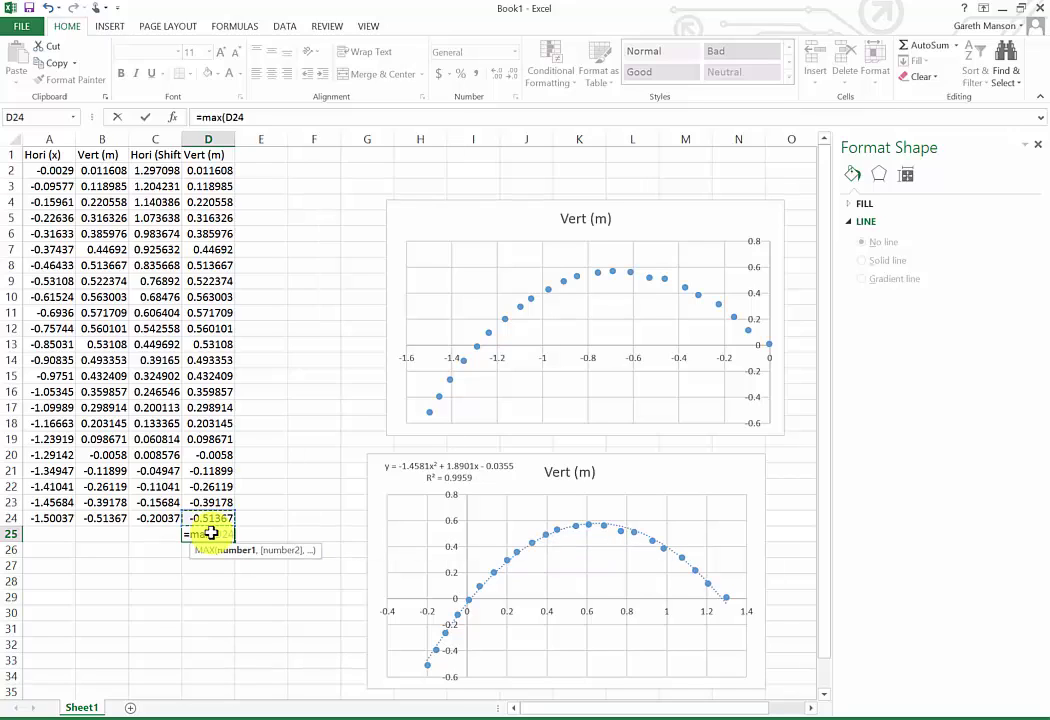
key(shift+Up)
key(shift+Up)
key(shift+Up)
key(shift+Up)
key(shift+Up)
key(shift+Up)
key(shift+Up)
key(shift+Up)
key(shift+Up)
key(shift+Up)
key(shift+Up)
key(shift+Up)
key(shift+Up)
key(shift+Up)
key(shift+Up)
key(shift+Up)
key(shift+Up)
key(shift+Up)
key(shift+Up)
key(shift+Up)
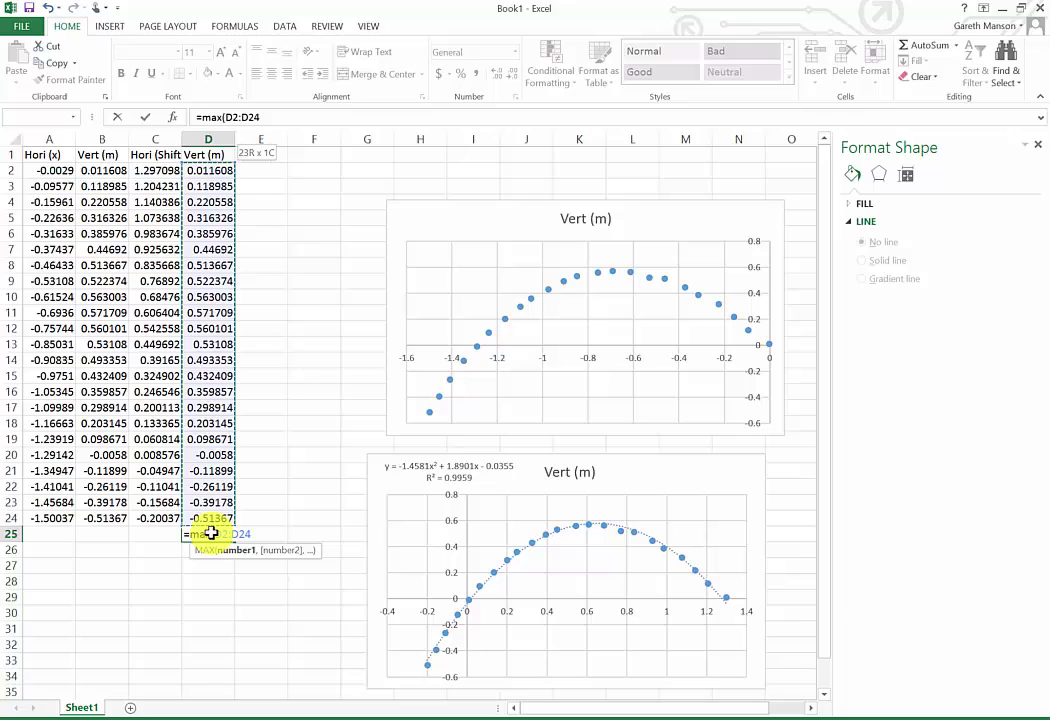
key(Return)
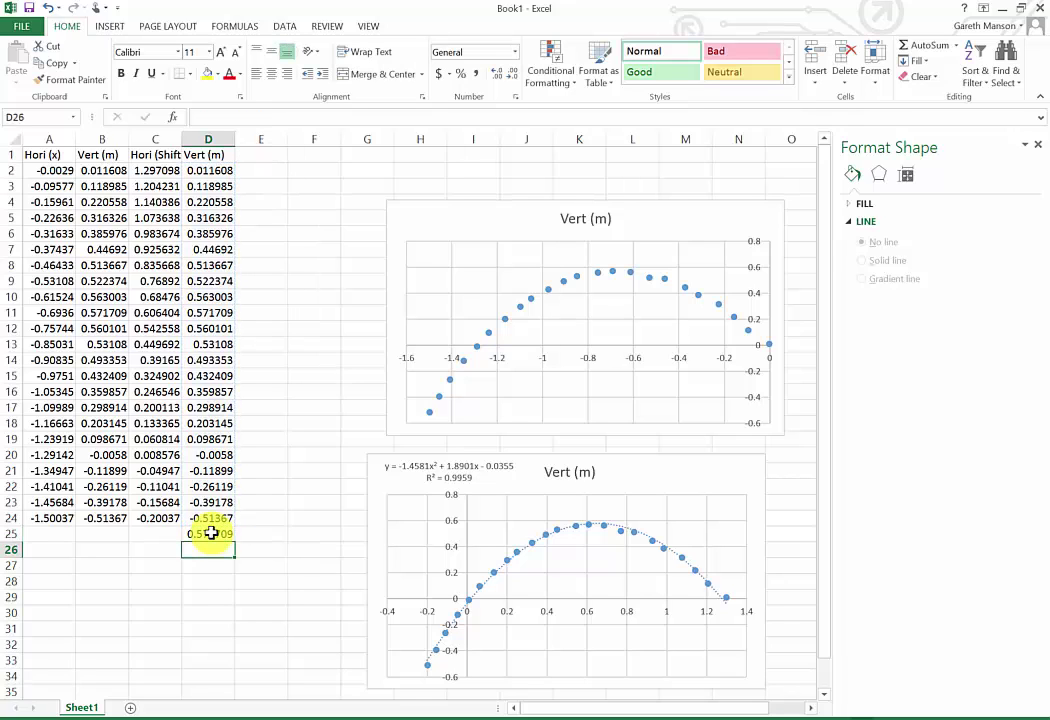
click(212, 533)
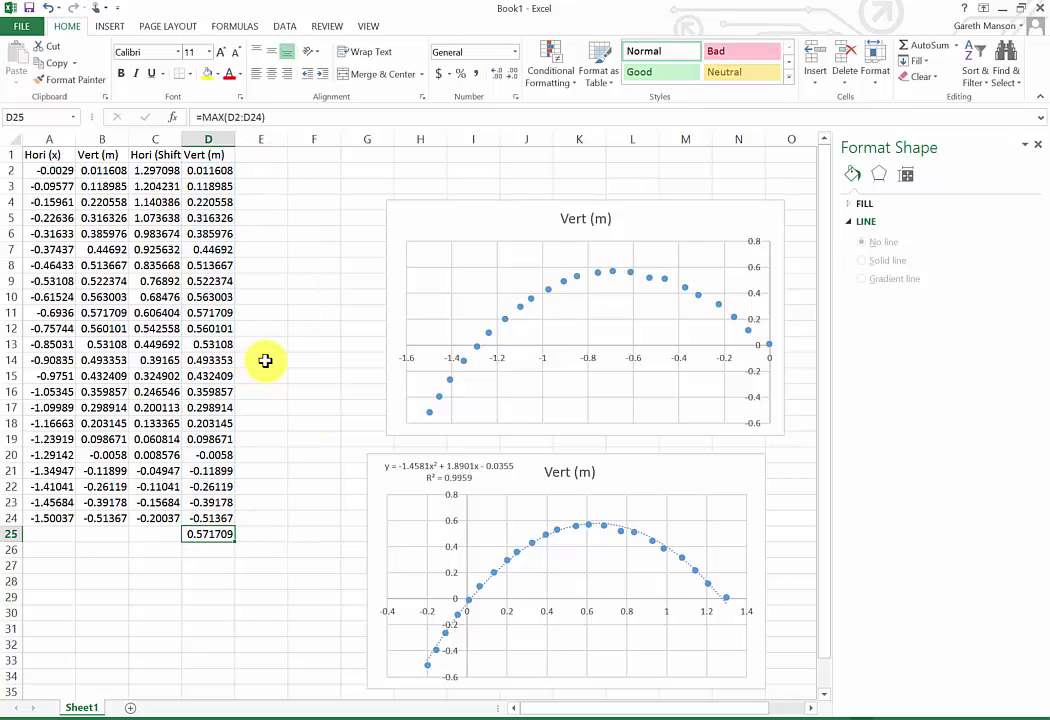
- Fill the turning-point row C11:D11 yellow and begin a 'Turning Point?' label in E11
drag(219, 312, 159, 310)
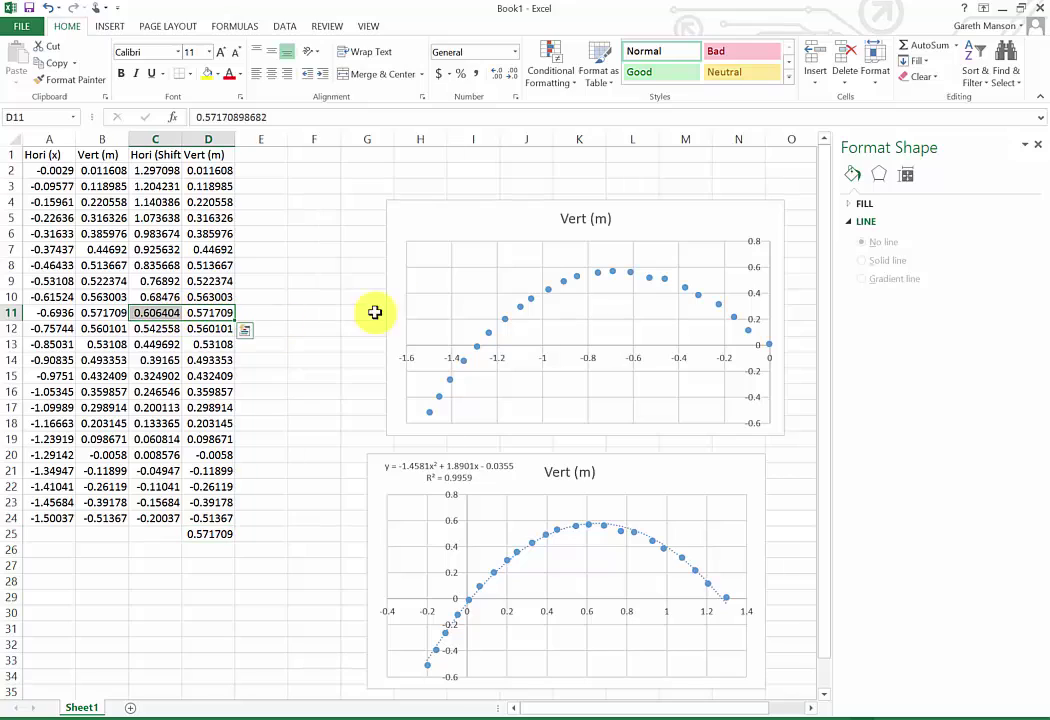
click(208, 76)
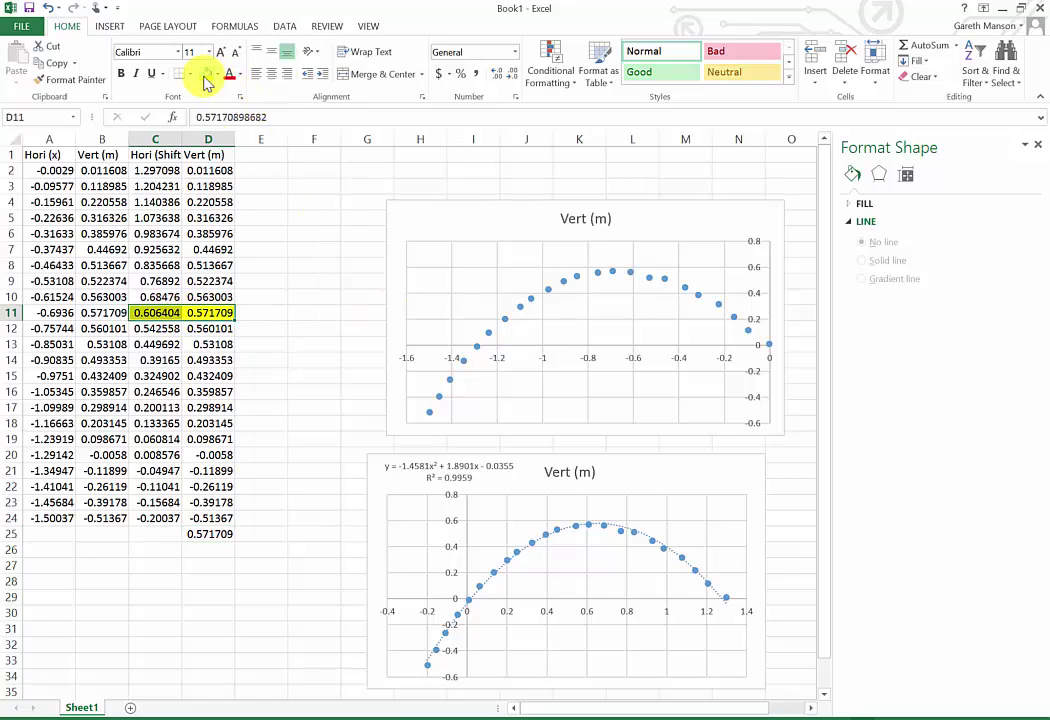
click(264, 312)
text(T)
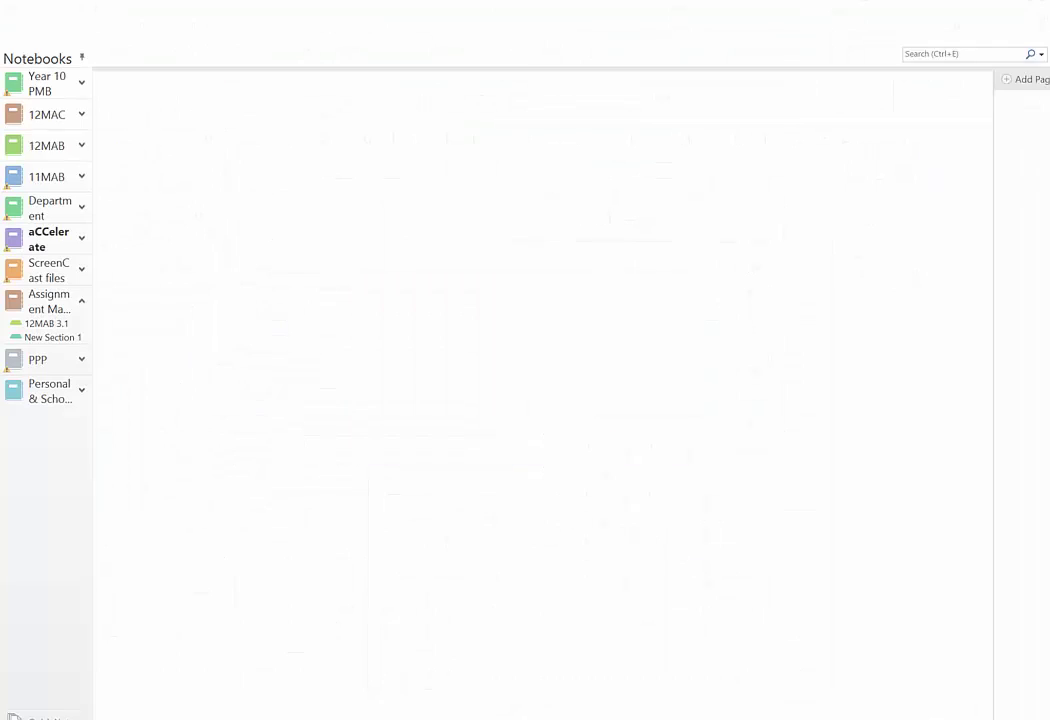
- Switch to the Year 10 PMB notebook in OneNote
click(43, 85)
- Add a new blank page and handwrite y = a(x−p)² + q
click(1013, 80)
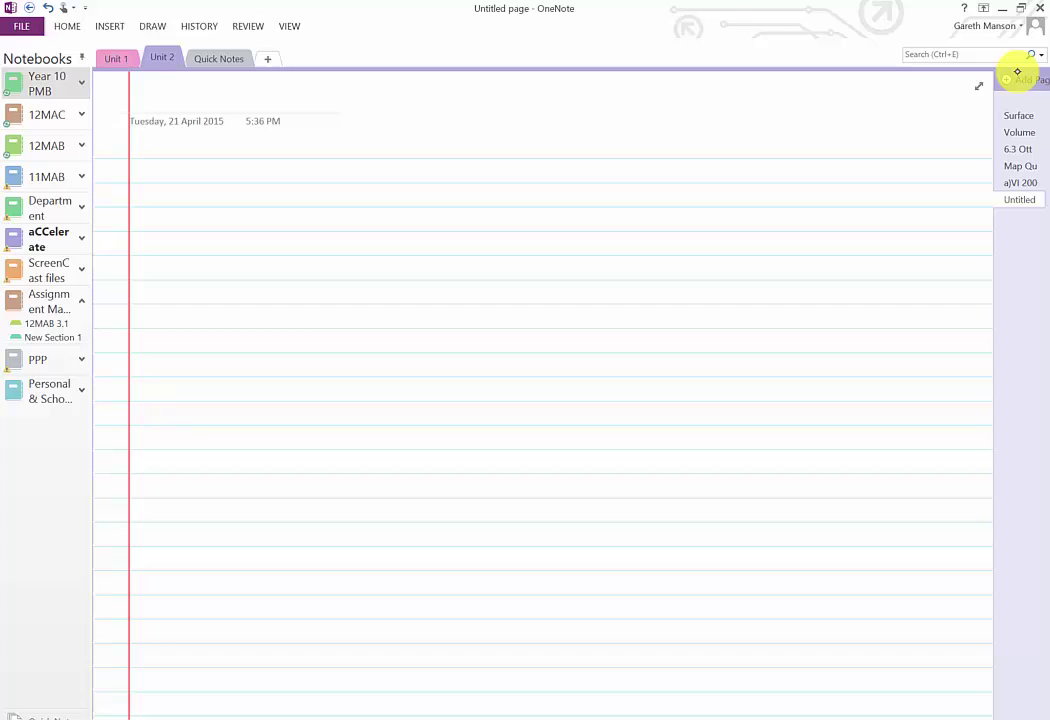
mouse_move(152, 171)
mouse_down()
mouse_move(141, 206)
mouse_move(170, 173)
mouse_move(210, 168)
mouse_up()
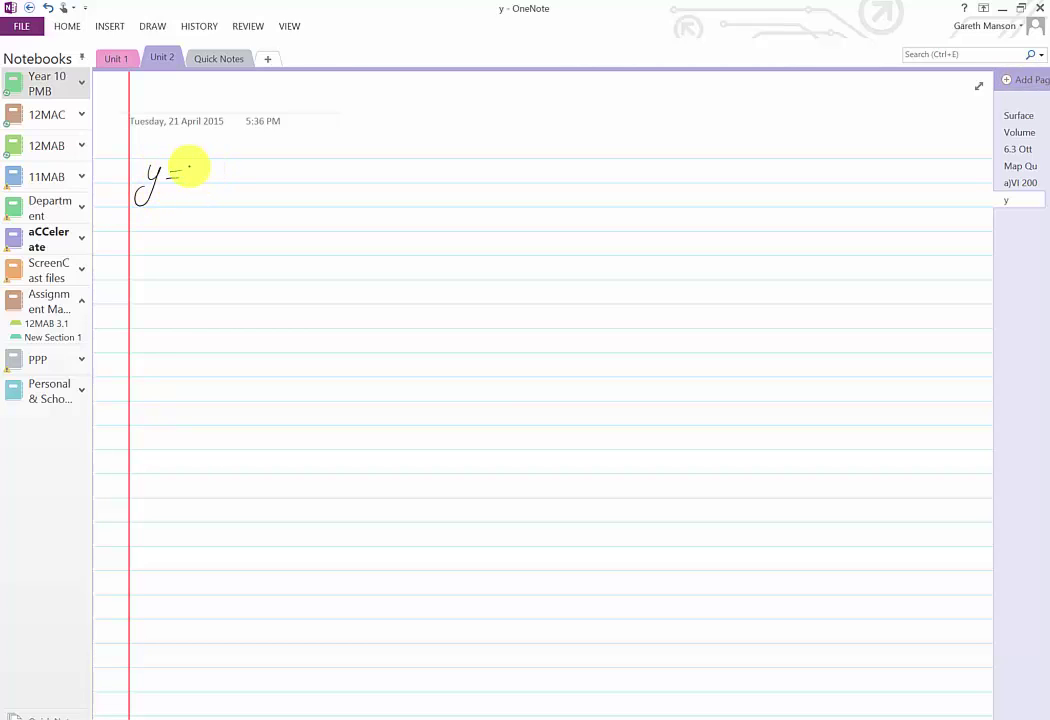
mouse_move(203, 173)
mouse_down()
mouse_move(237, 189)
mouse_move(238, 172)
mouse_move(327, 172)
mouse_up()
mouse_move(321, 166)
mouse_down()
mouse_move(321, 179)
mouse_move(358, 186)
mouse_up()
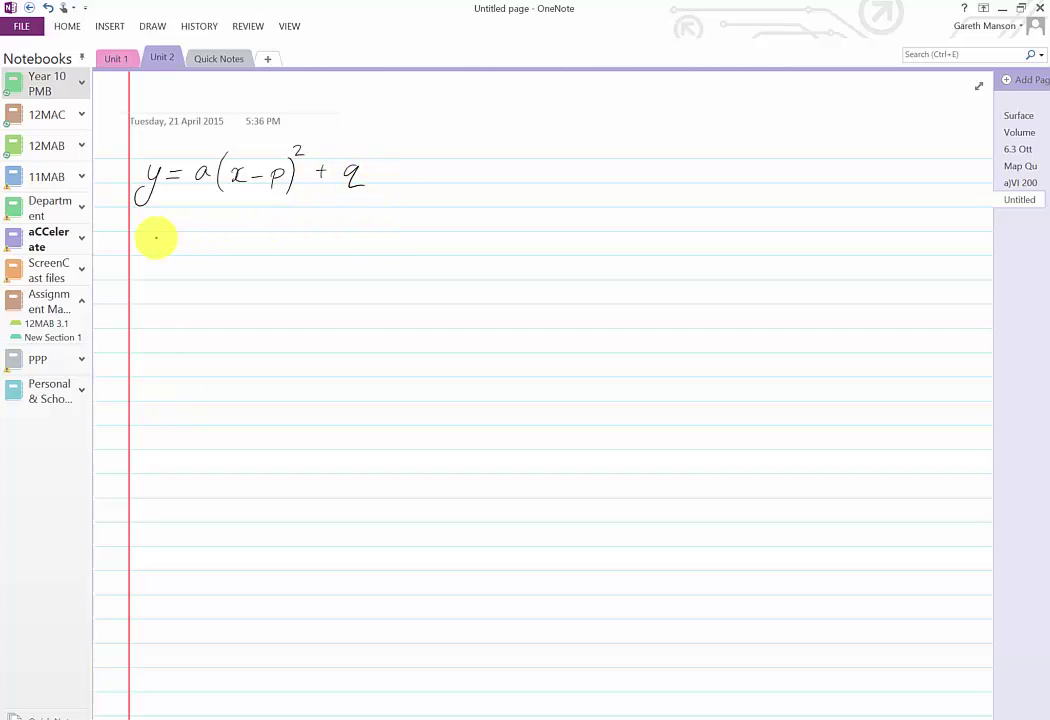
- Handwrite the second line, y − q = a(x−p)²
mouse_move(141, 219)
mouse_down()
mouse_move(150, 213)
mouse_move(195, 237)
mouse_move(216, 218)
mouse_up()
mouse_move(205, 227)
mouse_down()
mouse_move(253, 229)
mouse_move(268, 241)
mouse_move(281, 218)
mouse_move(297, 231)
mouse_up()
mouse_move(301, 223)
mouse_down()
mouse_move(328, 218)
mouse_move(326, 240)
mouse_up()
mouse_move(341, 206)
mouse_down()
mouse_move(344, 236)
mouse_move(358, 212)
mouse_up()
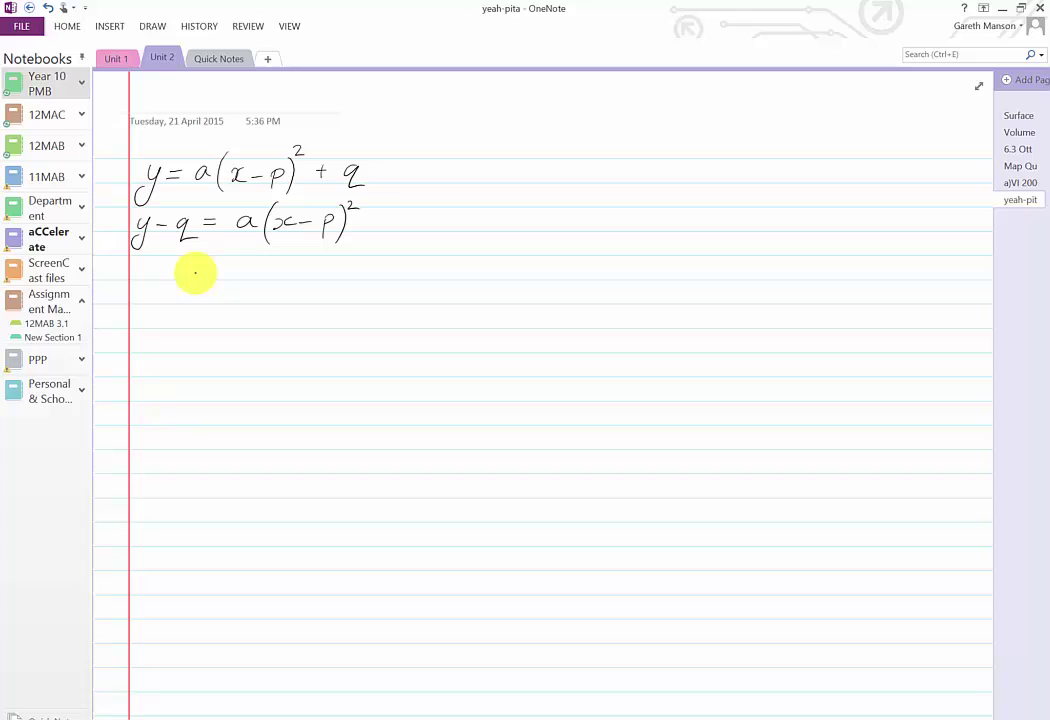
click(145, 260)
- Handwrite ∴ a = (y−q)/(x−p)² on the third line
click(143, 271)
click(155, 271)
drag(188, 272, 222, 266)
drag(206, 275, 263, 276)
mouse_move(276, 262)
mouse_down()
mouse_move(256, 295)
mouse_move(297, 270)
mouse_move(316, 290)
mouse_move(328, 283)
mouse_up()
drag(267, 298, 290, 310)
drag(296, 303, 314, 318)
drag(264, 290, 262, 320)
mouse_move(326, 288)
mouse_down()
mouse_move(330, 318)
mouse_move(351, 294)
mouse_up()
- Handwrite 'you have a good estimate of' beside the fraction
mouse_move(478, 266)
mouse_down()
mouse_move(484, 295)
mouse_move(504, 268)
mouse_move(594, 276)
mouse_up()
mouse_move(593, 271)
mouse_down()
mouse_move(686, 276)
mouse_move(671, 284)
mouse_move(704, 270)
mouse_up()
mouse_move(718, 268)
mouse_down()
mouse_move(797, 263)
mouse_move(790, 278)
mouse_move(853, 268)
mouse_move(898, 272)
mouse_up()
drag(912, 258, 899, 288)
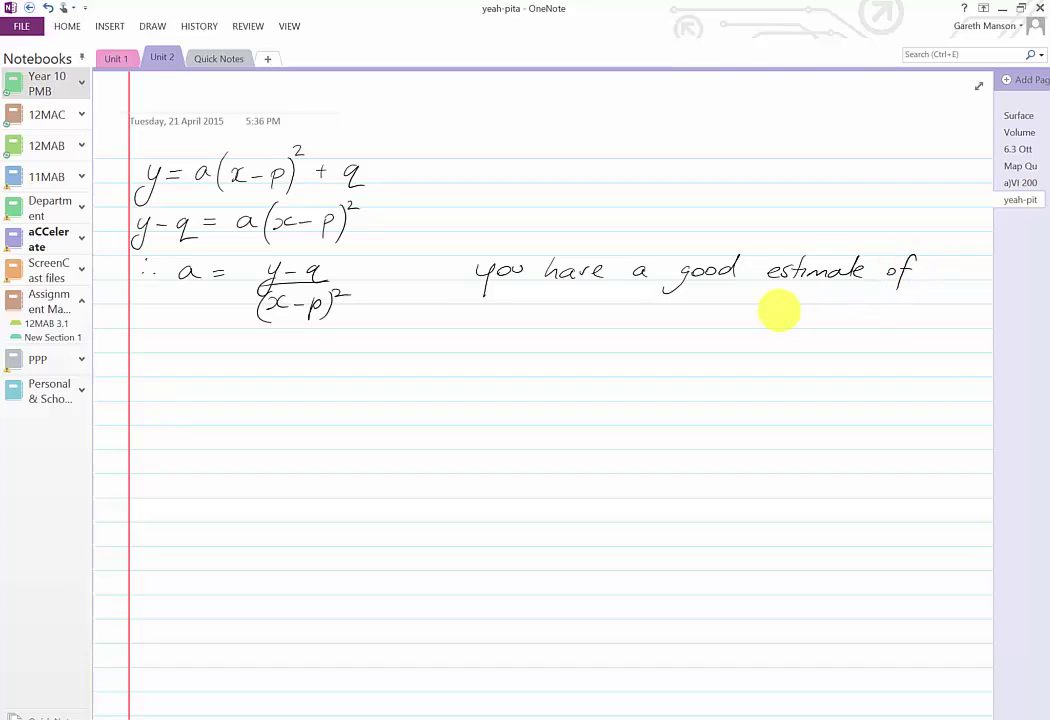
- Handwrite 'q & p.' then 'Use successive values of x,y to calculate values of a.'
drag(700, 296, 694, 318)
click(709, 308)
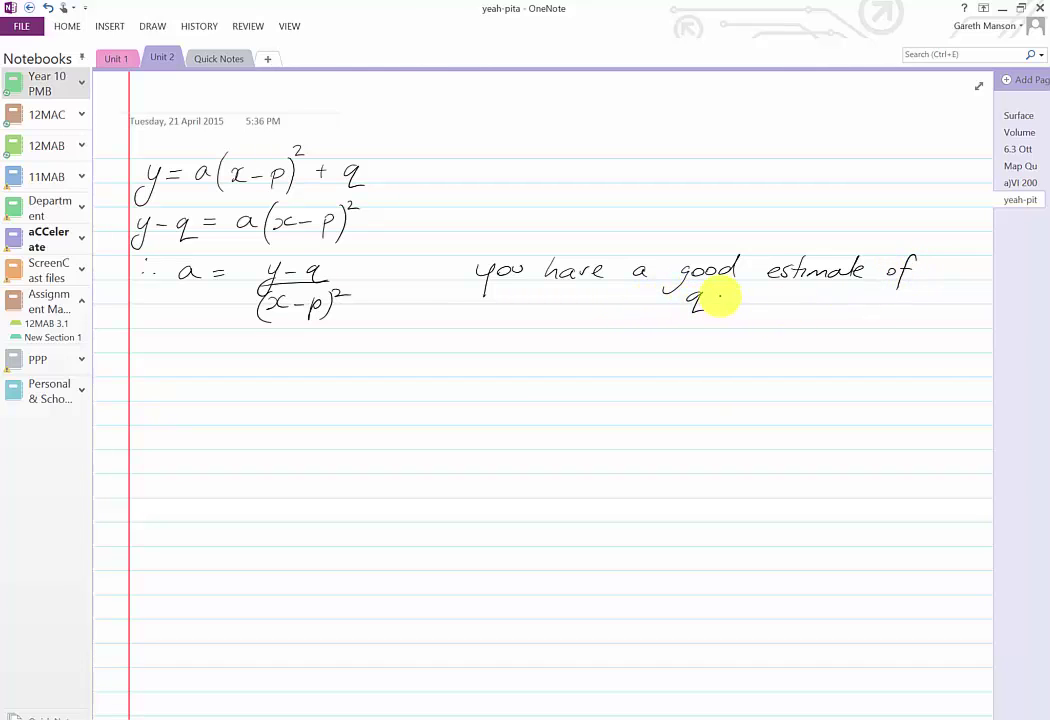
drag(748, 293, 755, 292)
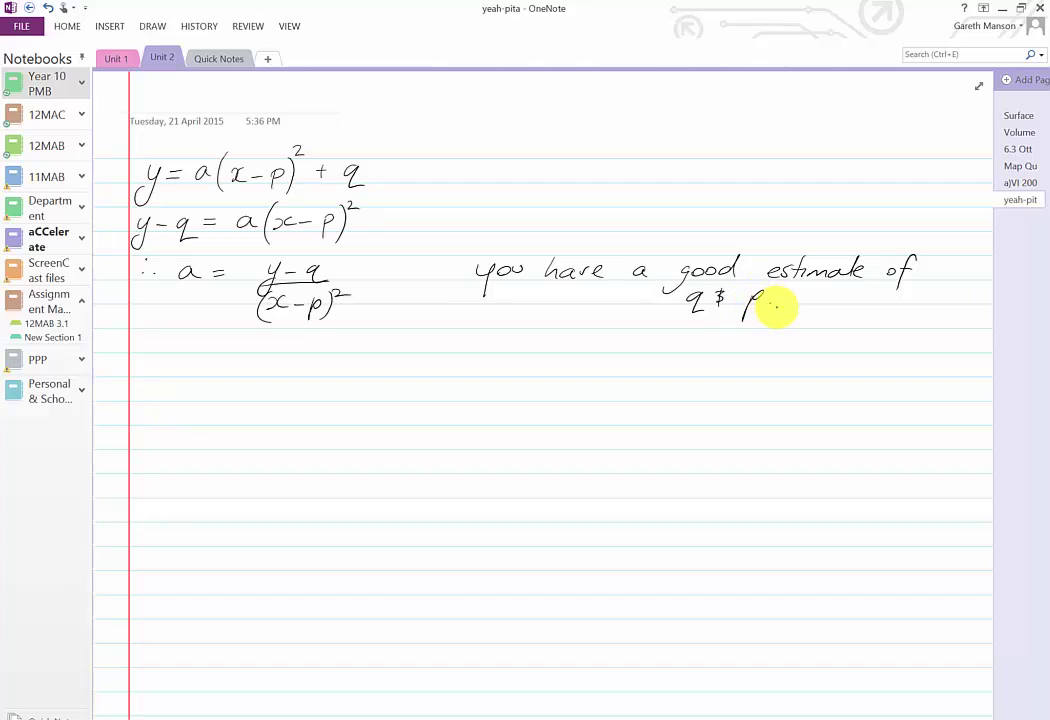
click(771, 313)
mouse_move(477, 332)
mouse_down()
mouse_move(635, 336)
mouse_move(652, 346)
mouse_move(648, 356)
mouse_move(648, 342)
mouse_move(745, 337)
mouse_move(814, 348)
mouse_move(841, 326)
mouse_move(865, 346)
mouse_move(900, 358)
mouse_up()
mouse_move(486, 360)
mouse_down()
mouse_move(577, 373)
mouse_move(605, 358)
mouse_move(628, 379)
mouse_move(696, 377)
mouse_move(722, 363)
mouse_move(848, 370)
mouse_up()
click(848, 371)
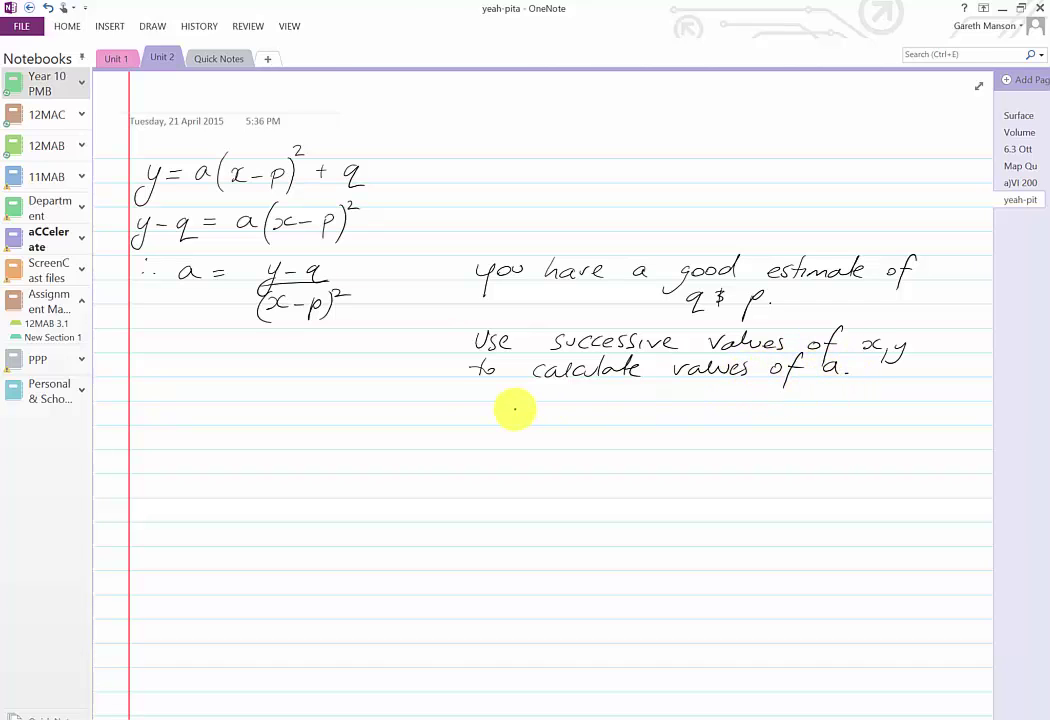
- Handwrite 'Average this a to get your dilation' and 'Then y = a(x−p)²'
mouse_move(472, 424)
mouse_down()
mouse_move(555, 419)
mouse_move(544, 429)
mouse_move(559, 419)
mouse_move(676, 420)
mouse_move(695, 404)
mouse_move(665, 398)
mouse_move(749, 426)
mouse_move(784, 411)
mouse_up()
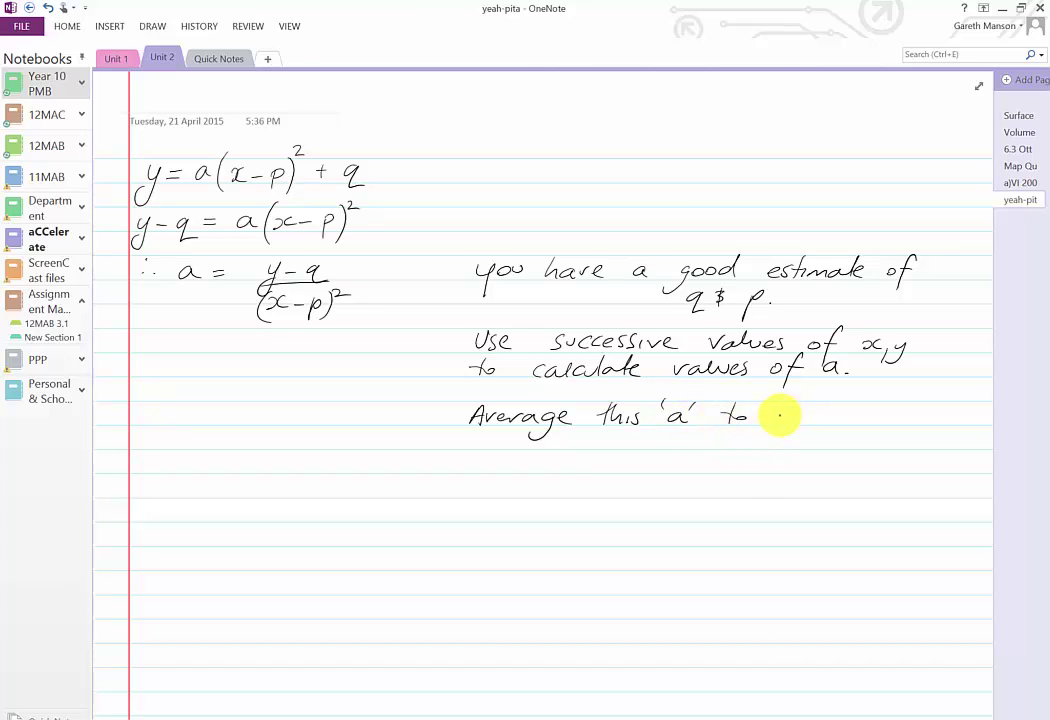
mouse_move(792, 418)
mouse_down()
mouse_move(769, 422)
mouse_move(849, 417)
mouse_move(858, 427)
mouse_move(884, 417)
mouse_move(851, 434)
mouse_up()
mouse_move(492, 445)
mouse_down()
mouse_move(521, 433)
mouse_move(581, 445)
mouse_up()
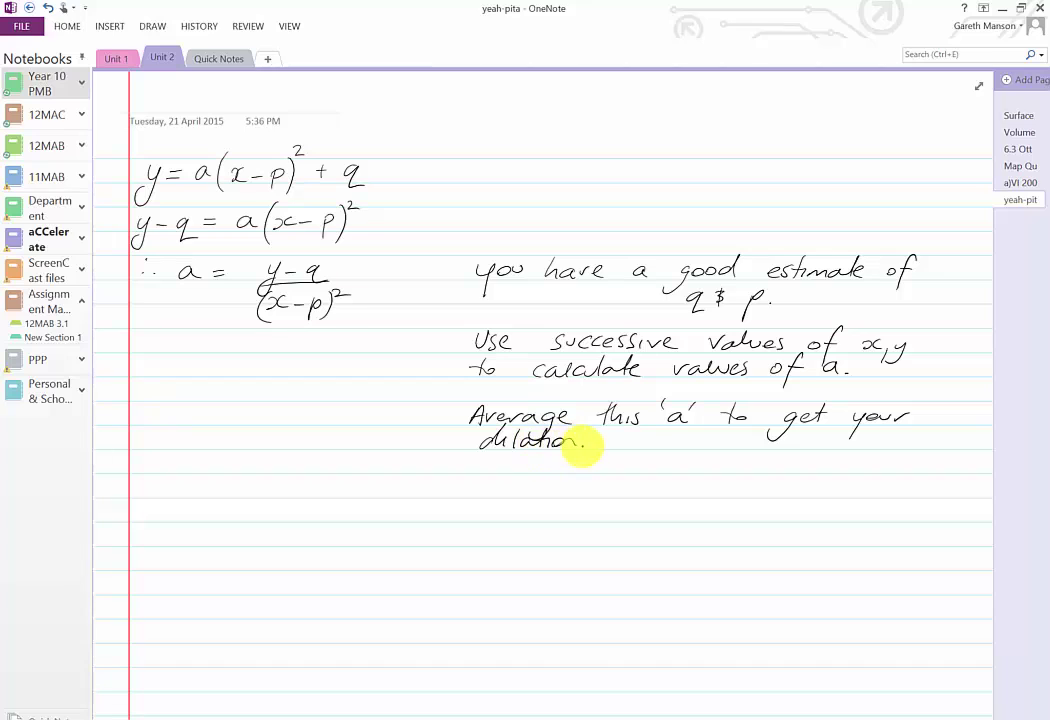
mouse_move(219, 499)
mouse_down()
mouse_move(230, 516)
mouse_move(272, 518)
mouse_up()
mouse_move(335, 510)
mouse_down()
mouse_move(403, 508)
mouse_move(423, 524)
mouse_move(459, 511)
mouse_up()
mouse_move(468, 502)
mouse_down()
mouse_move(468, 528)
mouse_move(472, 514)
mouse_move(489, 525)
mouse_move(508, 497)
mouse_move(529, 511)
mouse_move(521, 519)
mouse_move(547, 525)
mouse_up()
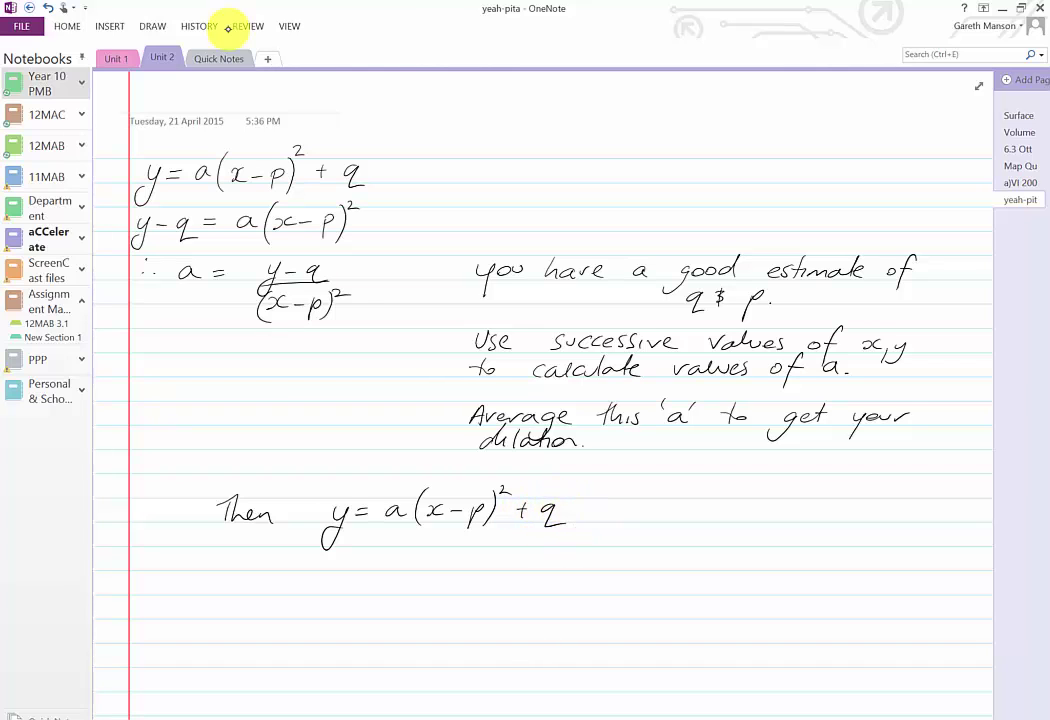
- Highlight a, p and q of the final equation in yellow
click(152, 26)
click(310, 62)
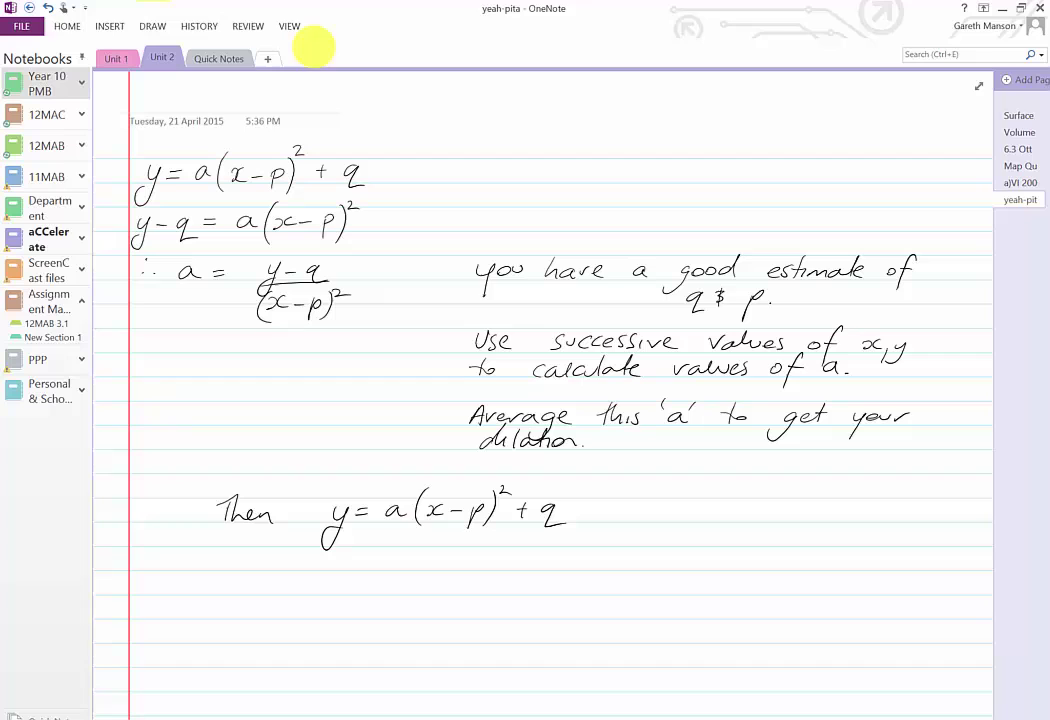
drag(384, 508, 404, 510)
drag(477, 502, 482, 516)
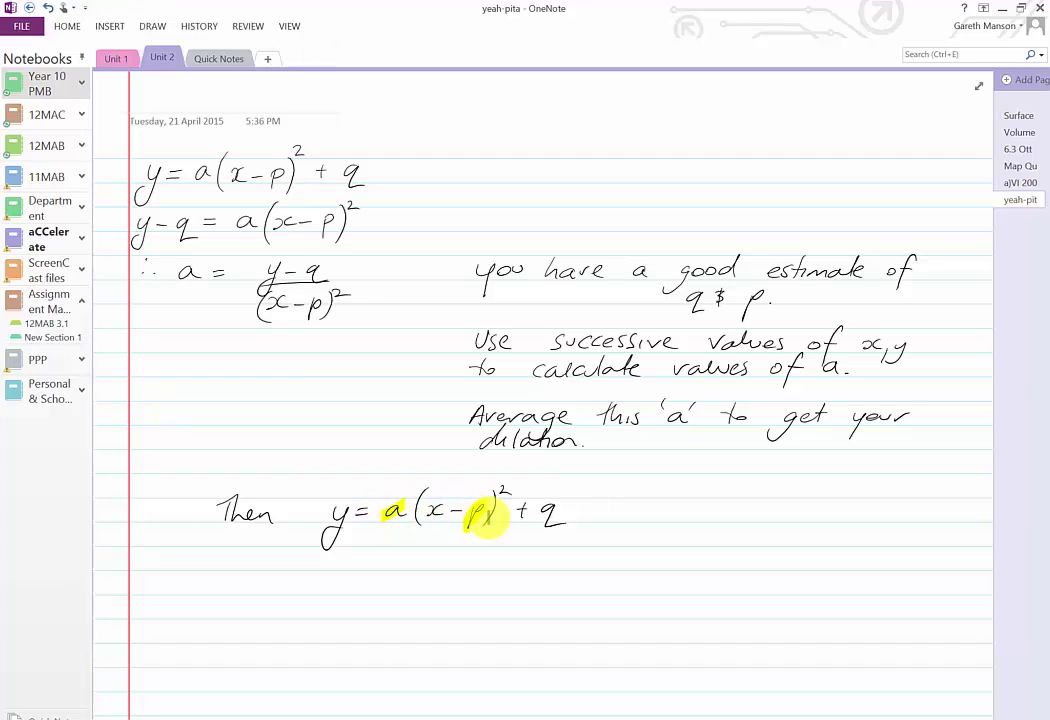
drag(544, 508, 565, 535)
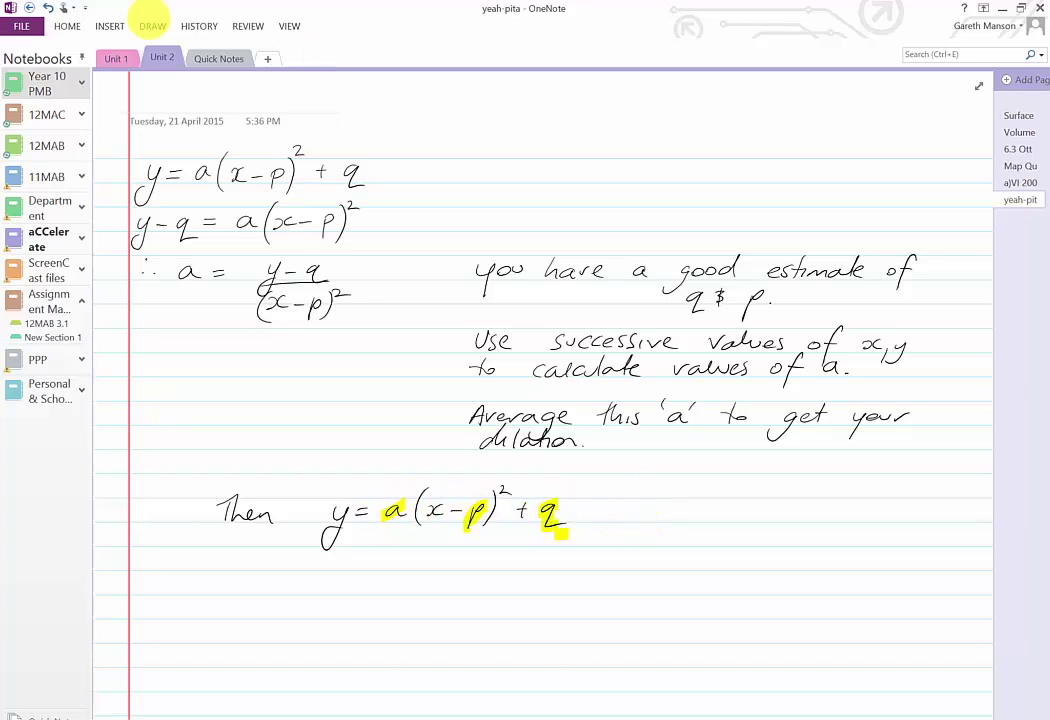
- Return to the black pen and handwrite 'Modelled.' beneath the equation
click(150, 26)
click(118, 45)
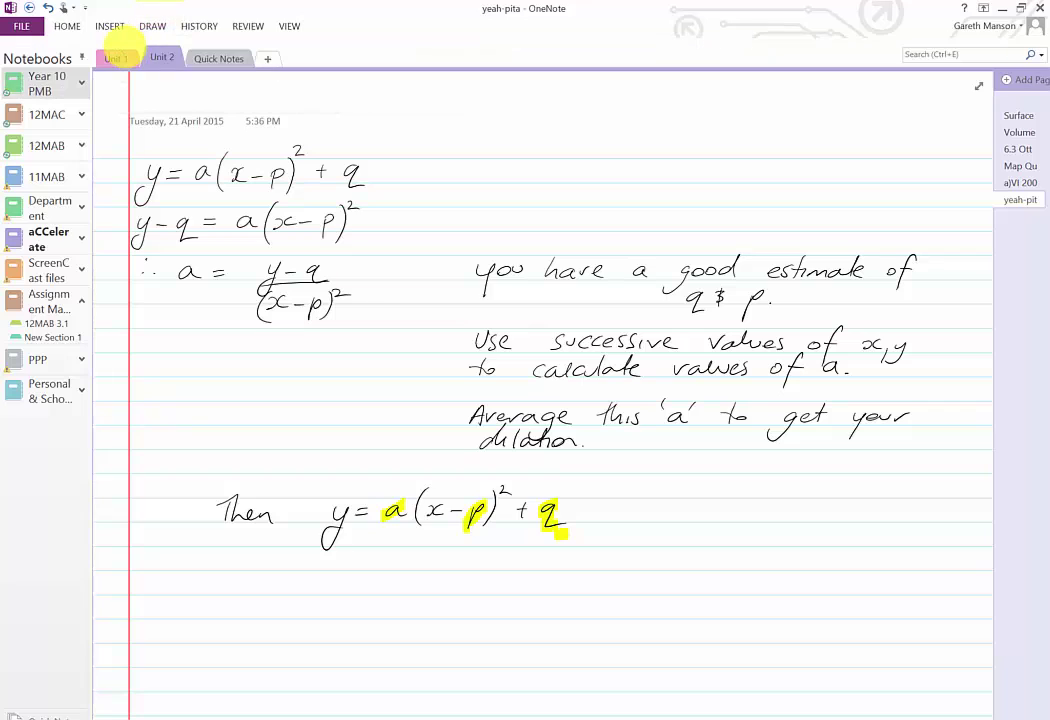
mouse_move(340, 600)
mouse_down()
mouse_move(383, 614)
mouse_move(465, 604)
mouse_up()
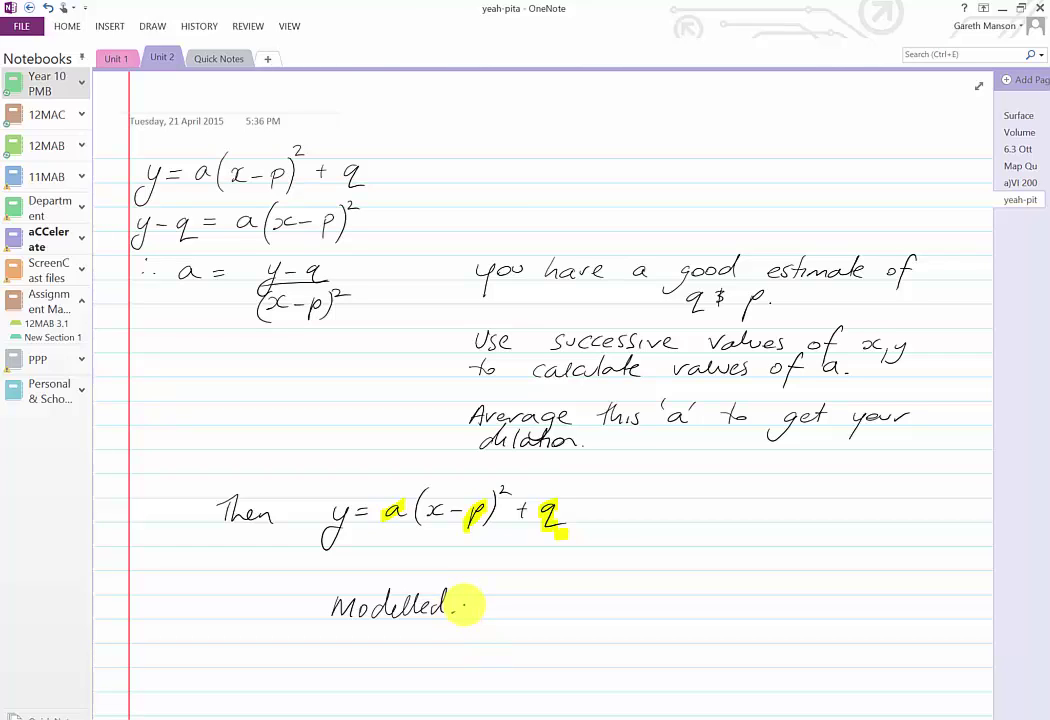